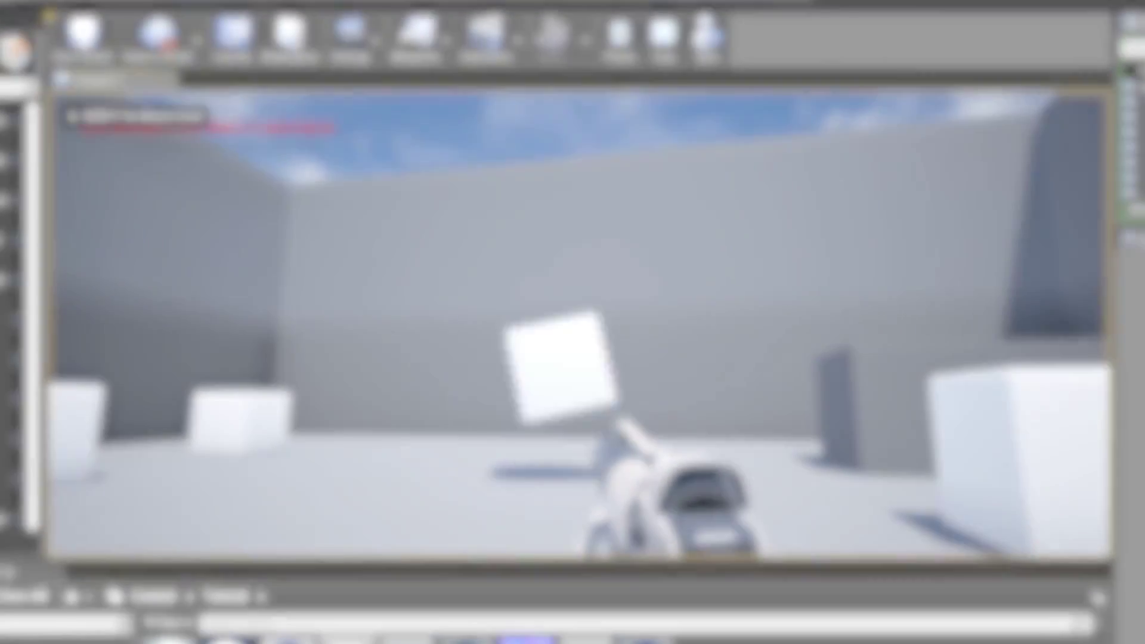
Step: Play-test the venom effect by moving around the arena and shooting the floating cubes, ending the play session after viewing the strands
{"action": "key", "text": "a"}
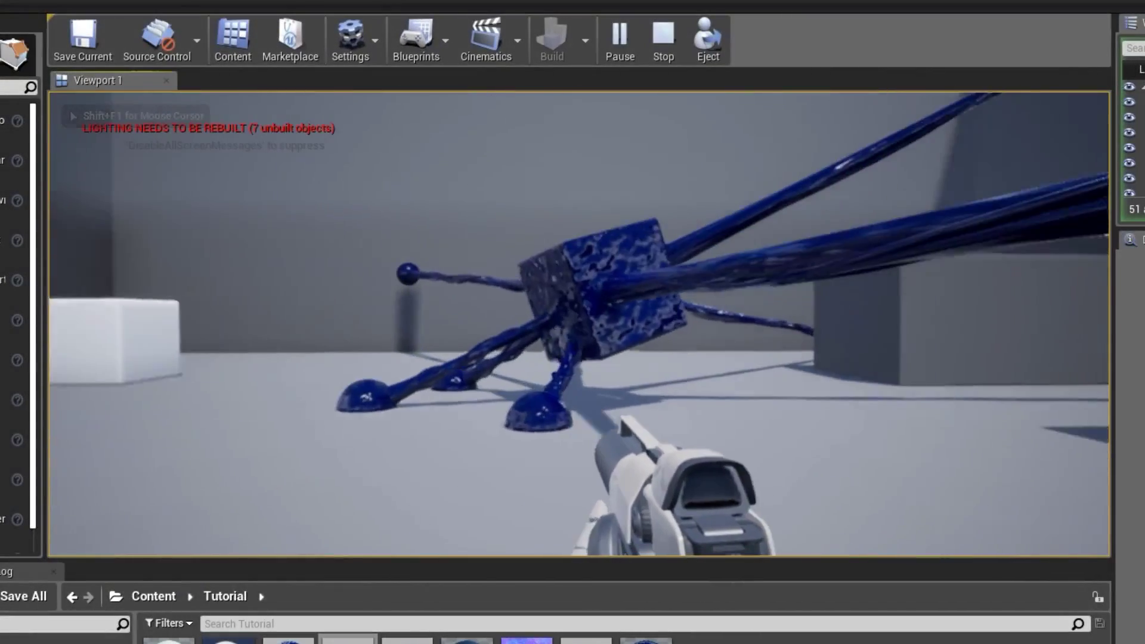
{"action": "key", "text": "a"}
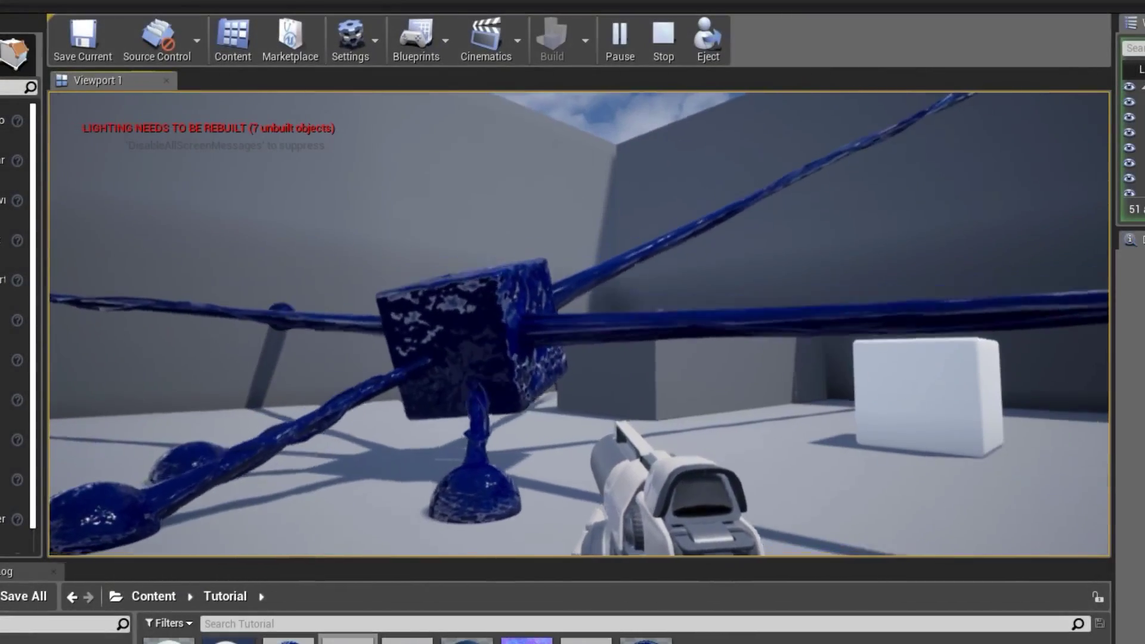
{"action": "key", "text": "d"}
{"action": "key", "text": "w"}
{"action": "left_click", "coordinate": [580, 324]}
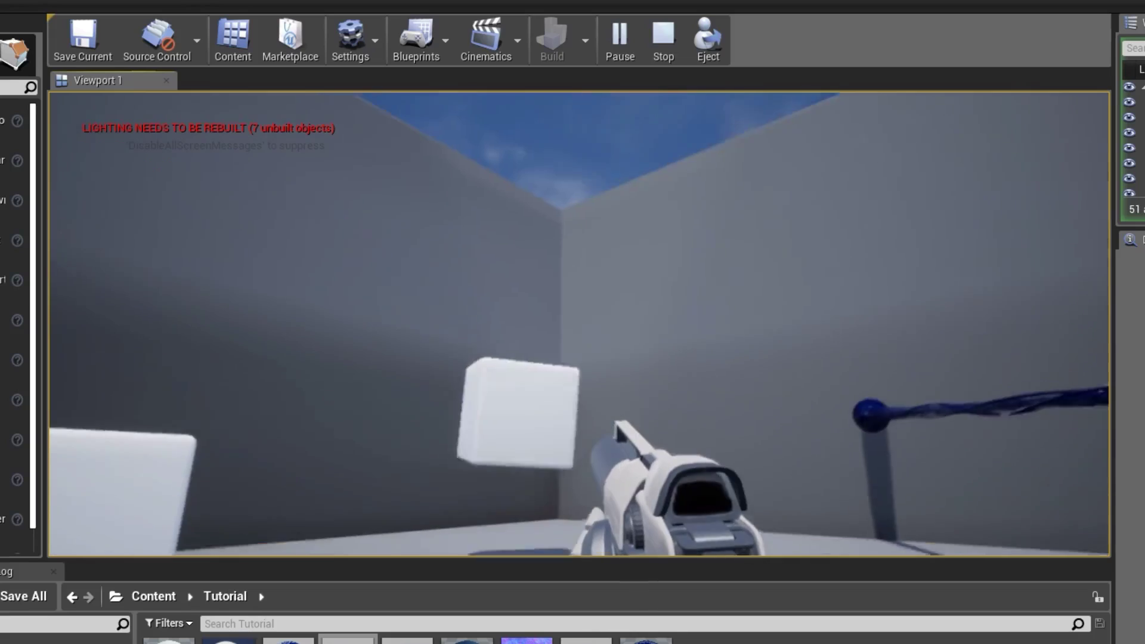
{"action": "key", "text": "s"}
{"action": "key", "text": "a"}
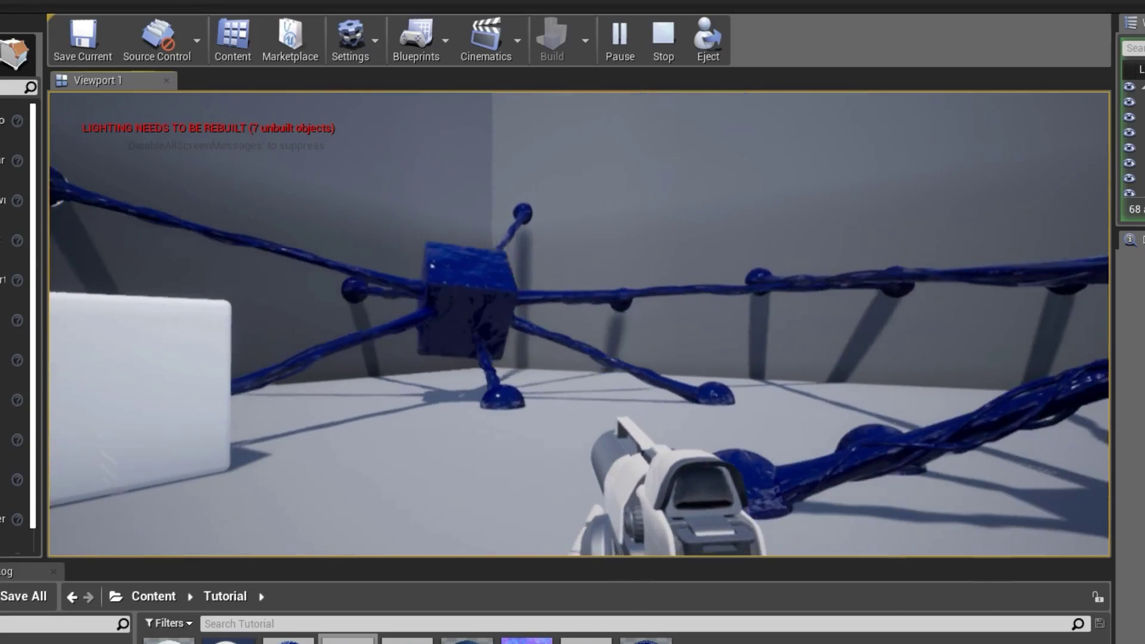
{"action": "key", "text": "d"}
{"action": "key", "text": "w"}
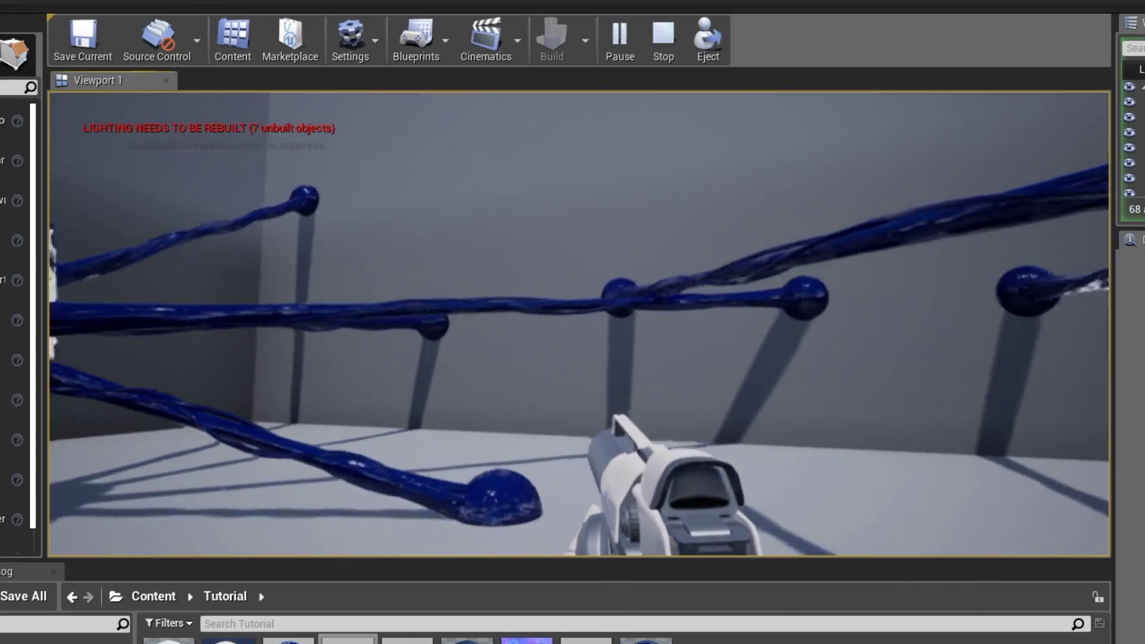
{"action": "key", "text": "s"}
{"action": "key", "text": "w"}
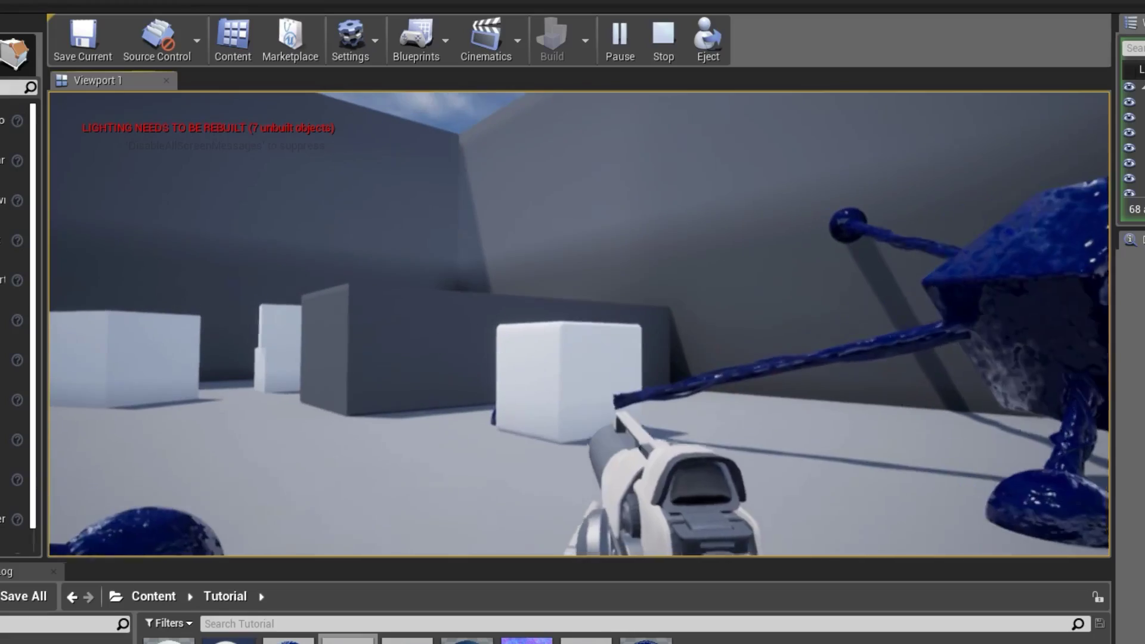
{"action": "left_click", "coordinate": [579, 324]}
{"action": "key", "text": "a"}
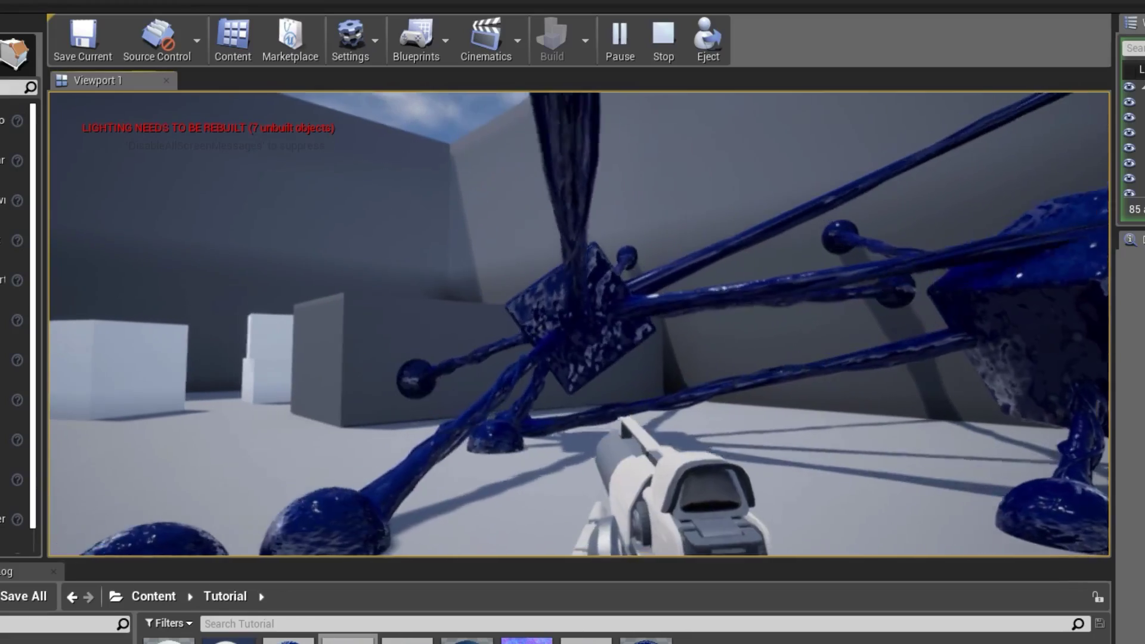
{"action": "key", "text": "w"}
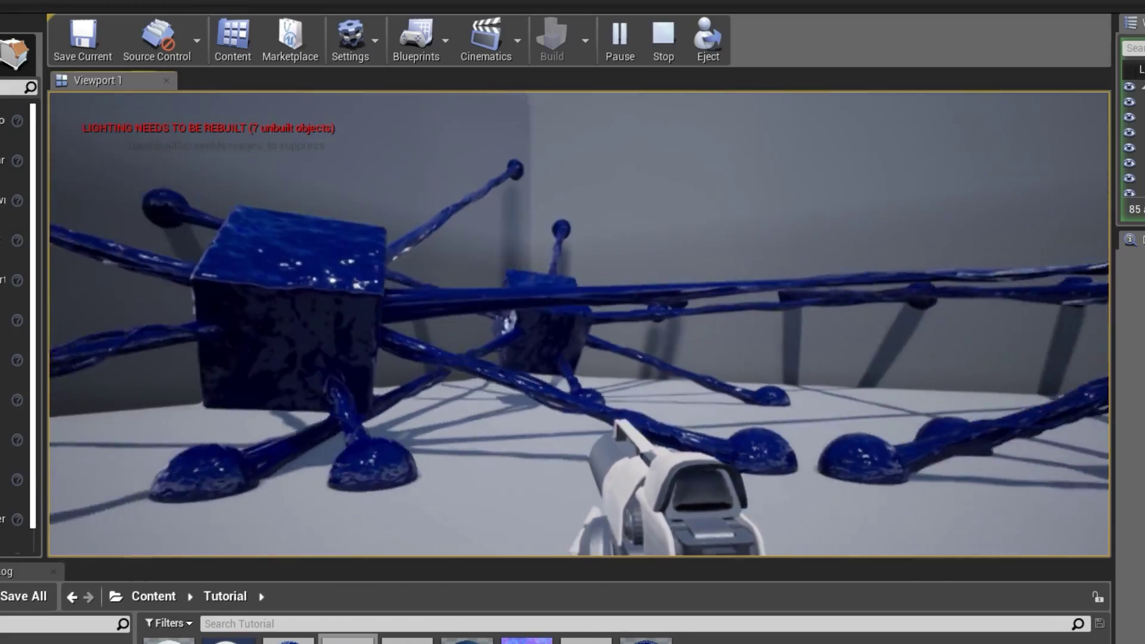
{"action": "key", "text": "Escape"}
Step: Create a material named VenomMat in the Tutorial folder and open it for editing
{"action": "right_click", "coordinate": [556, 545]}
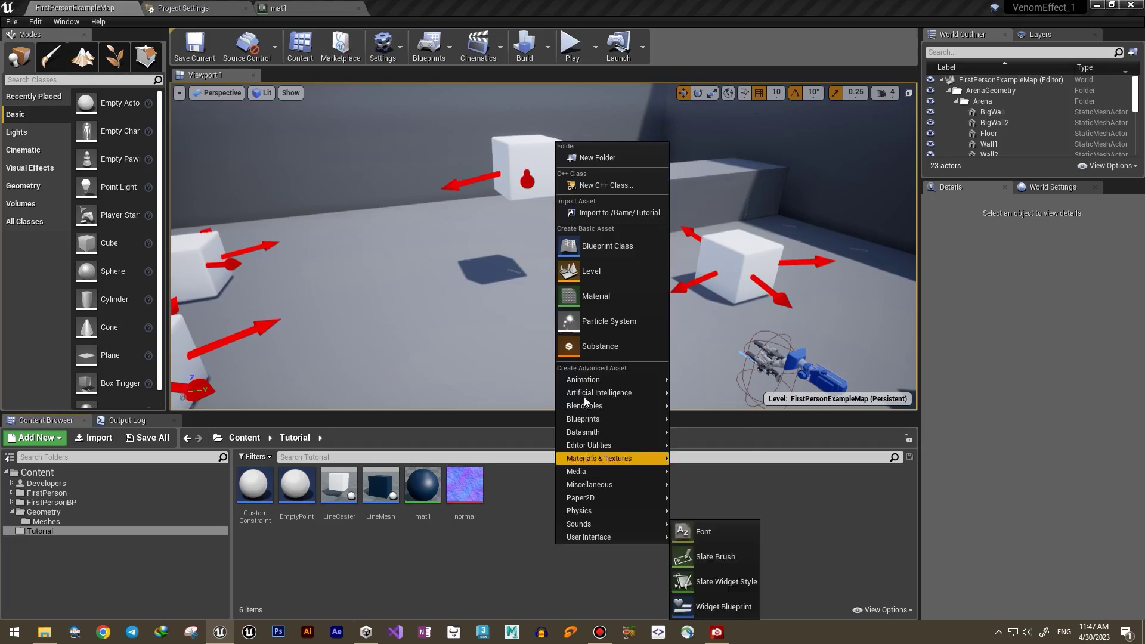
{"action": "left_click", "coordinate": [606, 298]}
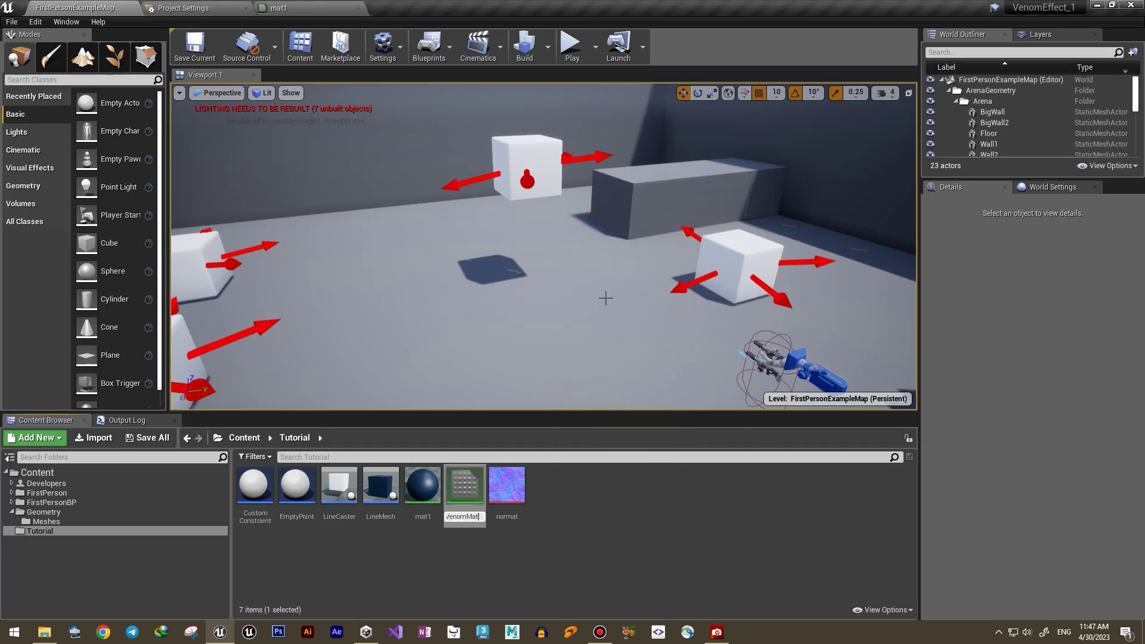
{"action": "key", "text": "Return"}
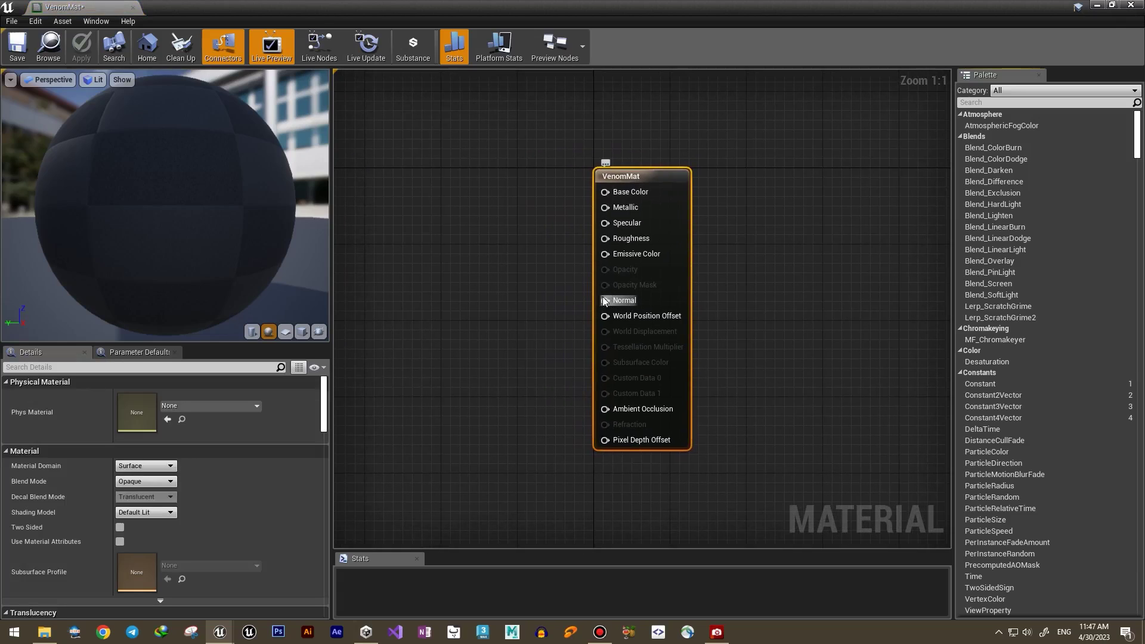
Step: Feed VenomMat's Base Color from a new Constant3Vector set to dark blue (0, 0.00601, 0.0625)
{"action": "right_click_drag", "start_coordinate": [604, 301], "coordinate": [752, 349]}
{"action": "left_click_drag", "start_coordinate": [753, 239], "coordinate": [543, 201]}
{"action": "type", "text": "c"}
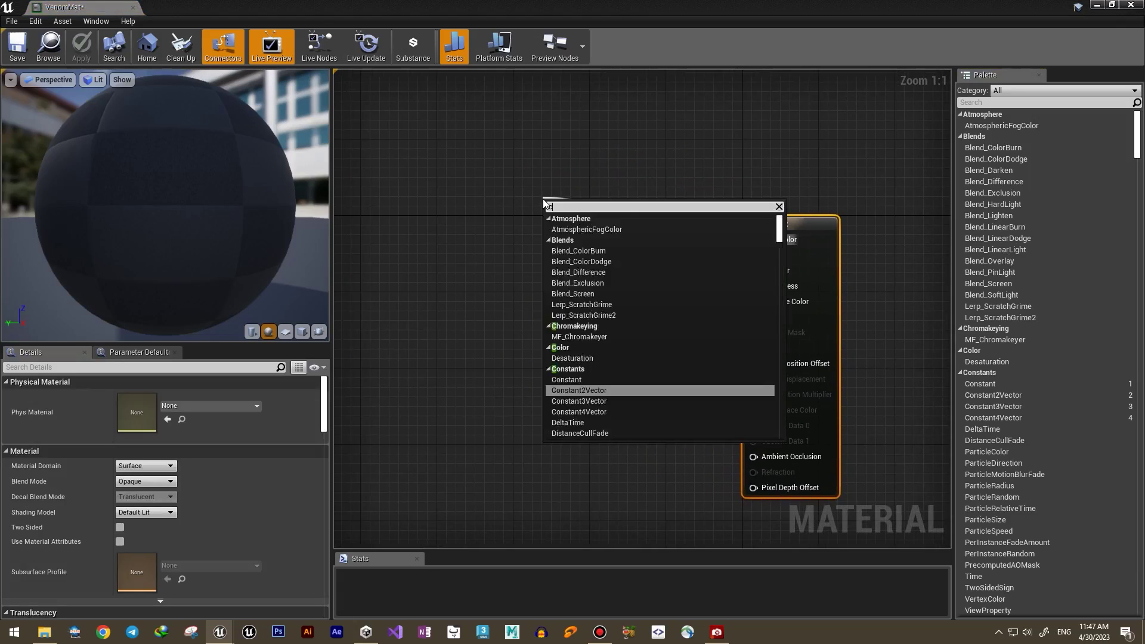
{"action": "type", "text": "onst"}
{"action": "left_click", "coordinate": [579, 251]}
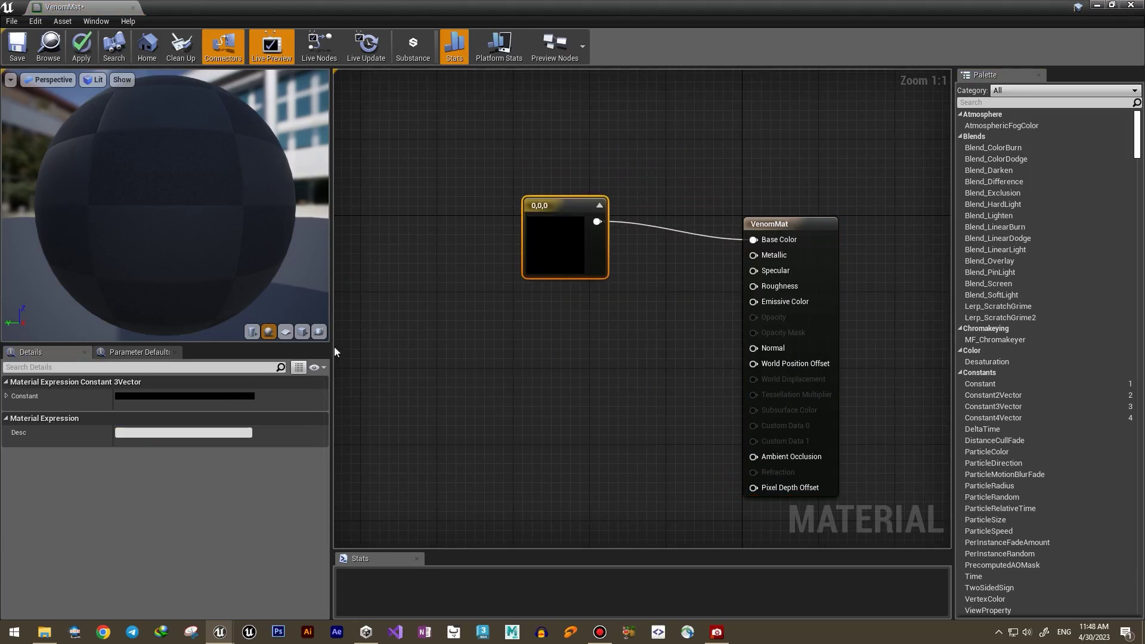
{"action": "left_click", "coordinate": [225, 395]}
{"action": "left_click", "coordinate": [270, 358]}
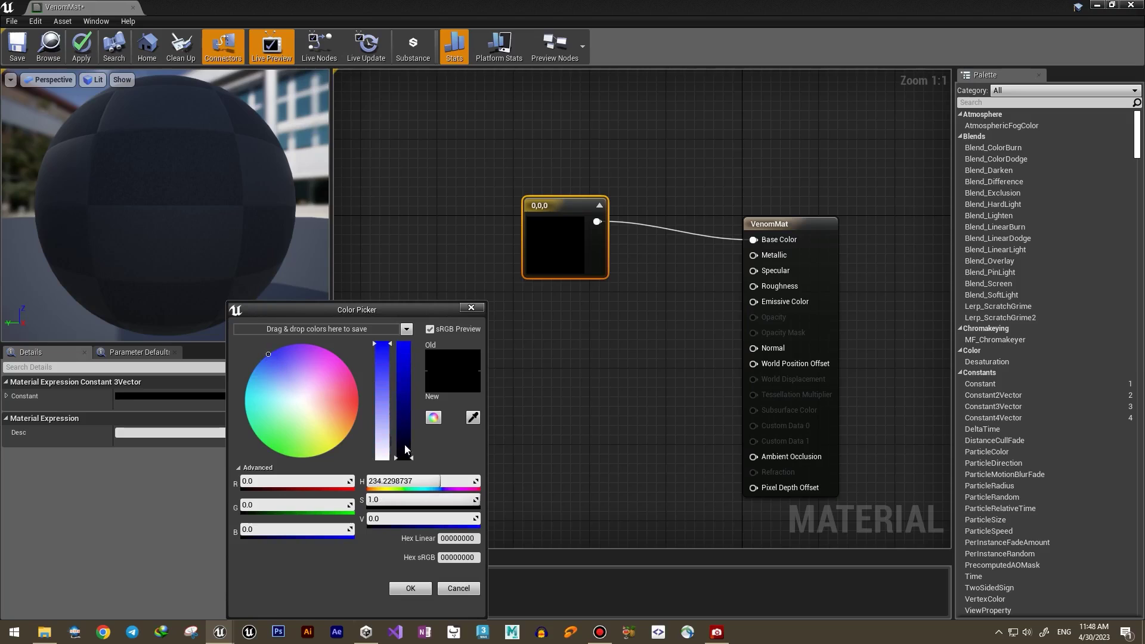
{"action": "left_click", "coordinate": [412, 589]}
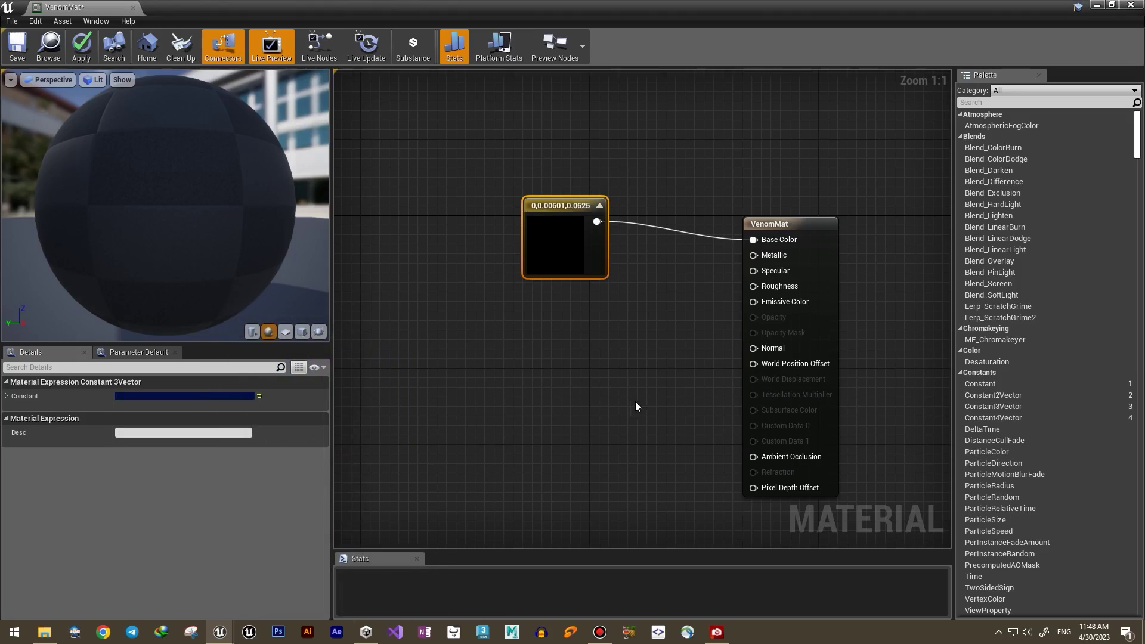
Step: Add a Constant node feeding VenomMat's Metallic input and set its value to 0.1
{"action": "right_click_drag", "start_coordinate": [743, 272], "coordinate": [684, 248]}
{"action": "type", "text": "cons"}
{"action": "left_click_drag", "start_coordinate": [598, 304], "coordinate": [531, 305]}
{"action": "left_click", "coordinate": [606, 346]}
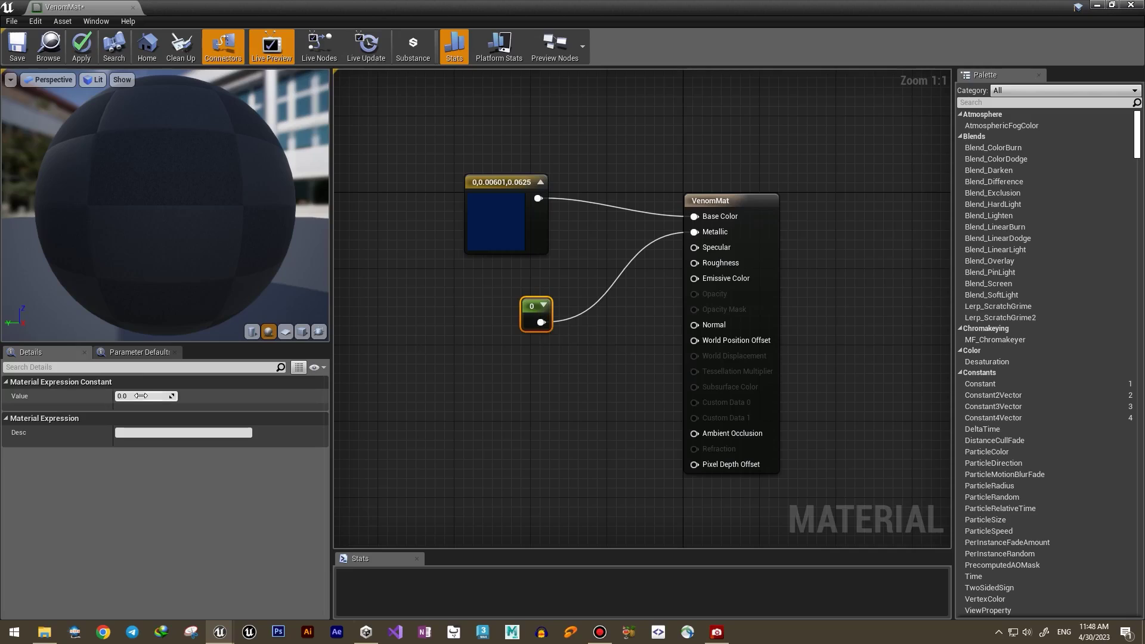
{"action": "left_click", "coordinate": [534, 305]}
{"action": "left_click", "coordinate": [591, 350]}
Step: Duplicate the Metallic constant twice, using 0.8 for Specular and 0.1 for Roughness
{"action": "left_click", "coordinate": [537, 310]}
{"action": "key", "text": "ctrl+c"}
{"action": "key", "text": "ctrl+v"}
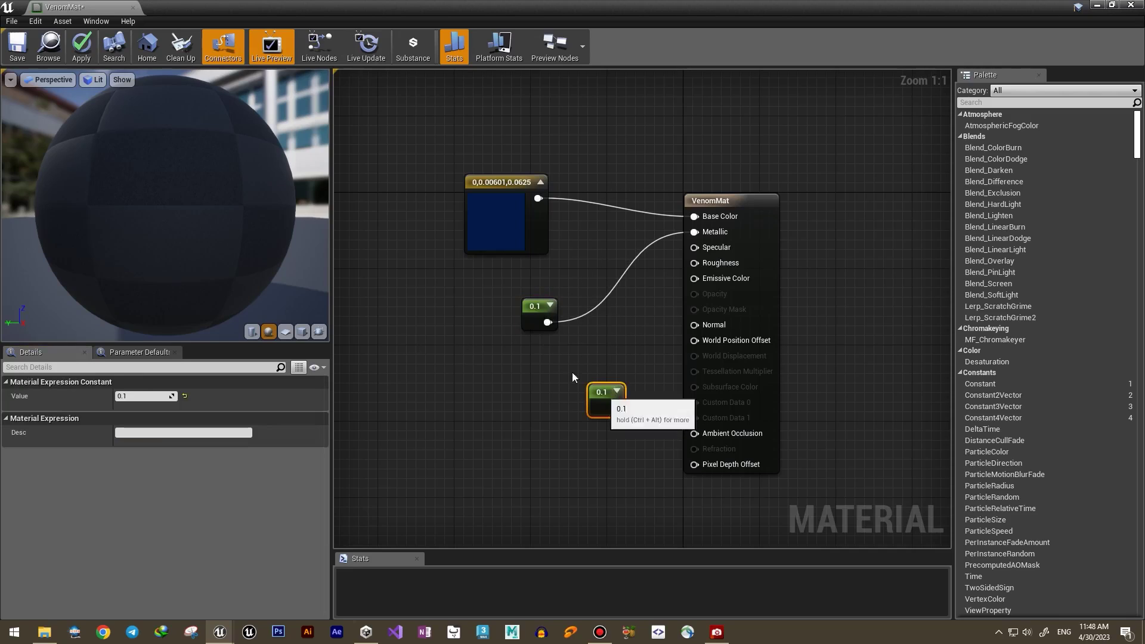
{"action": "left_click_drag", "start_coordinate": [600, 394], "coordinate": [533, 347]}
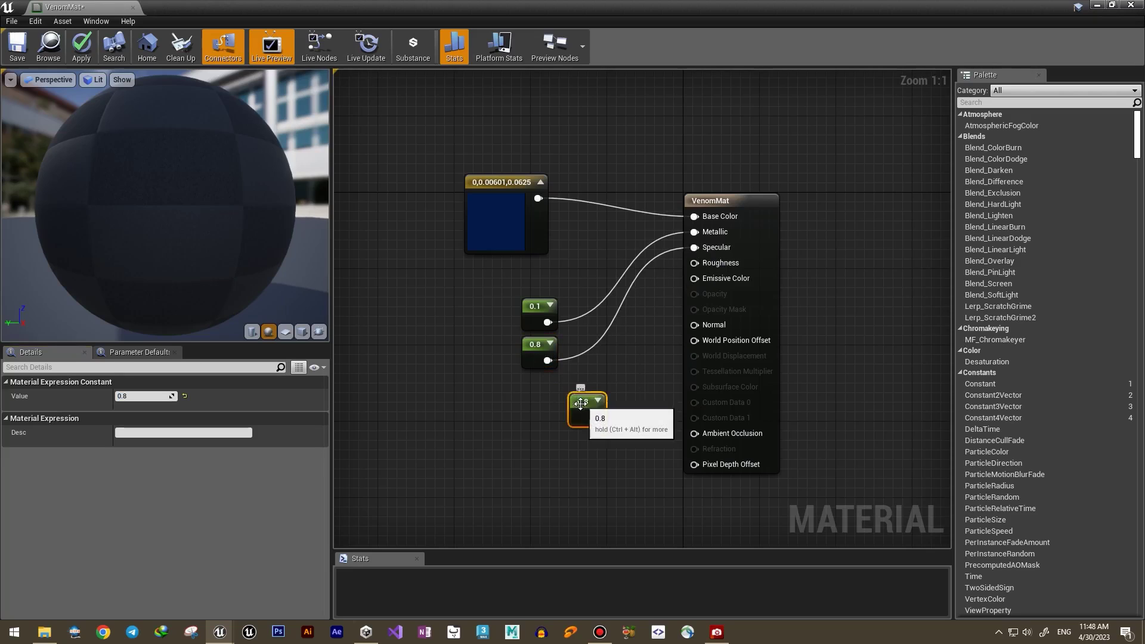
{"action": "left_click_drag", "start_coordinate": [581, 403], "coordinate": [532, 394]}
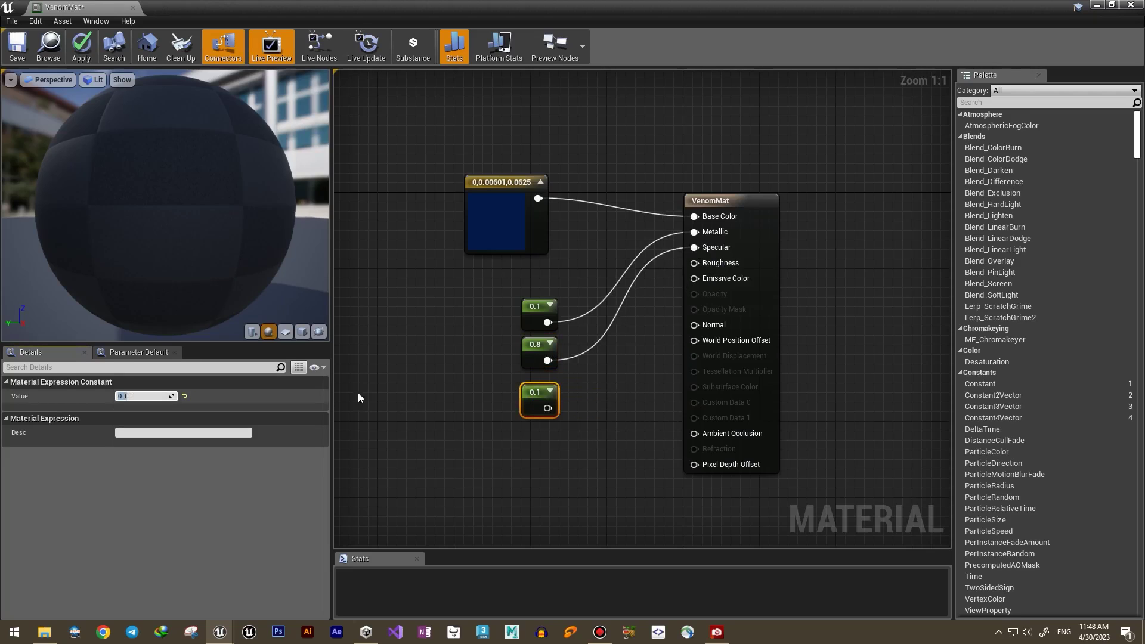
Step: Add a Texture Sample node using the texture named normal and connect its RGB output to the Normal input
{"action": "right_click_drag", "start_coordinate": [712, 316], "coordinate": [750, 250]}
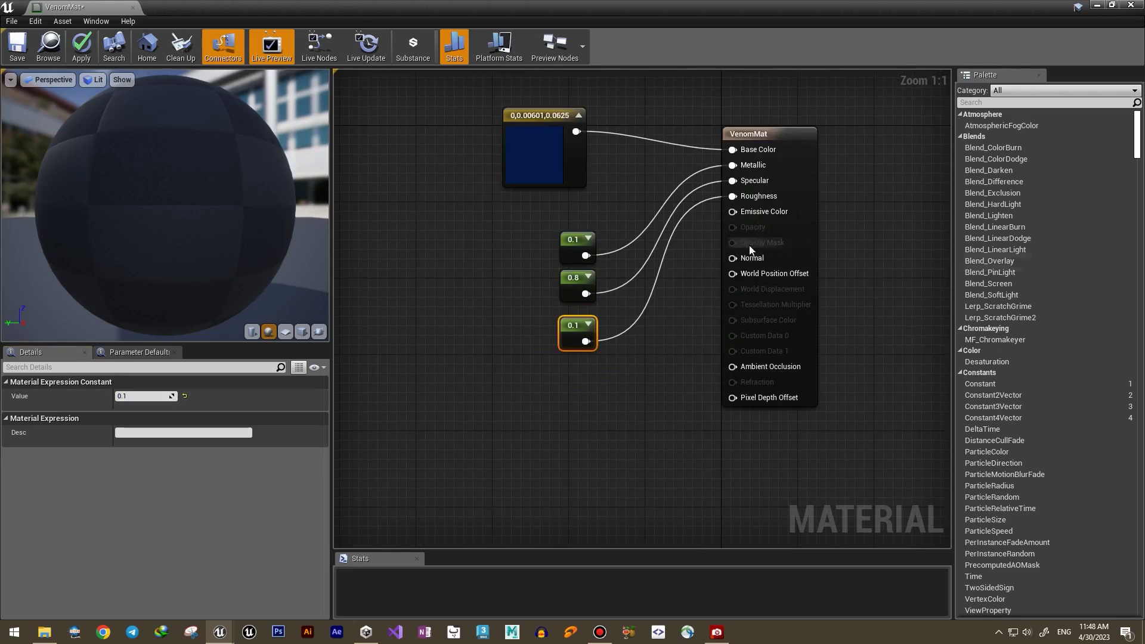
{"action": "right_click", "coordinate": [606, 440]}
{"action": "type", "text": "texturesa"}
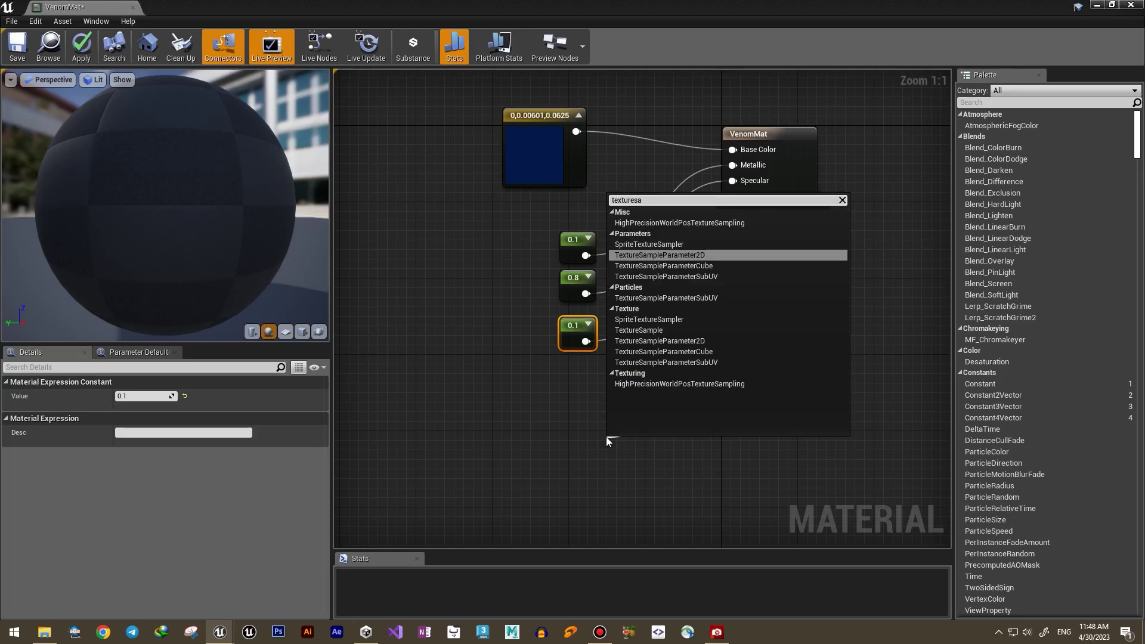
{"action": "left_click", "coordinate": [638, 330]}
{"action": "left_click_drag", "start_coordinate": [631, 444], "coordinate": [518, 383]}
{"action": "left_click", "coordinate": [200, 503]}
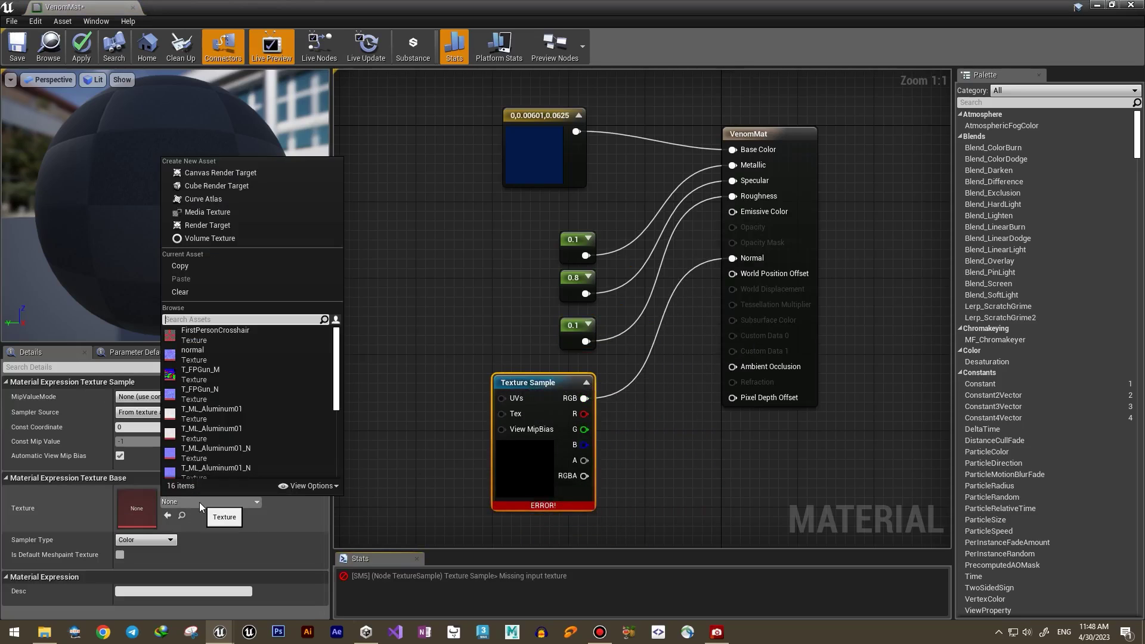
{"action": "type", "text": "normal"}
{"action": "left_click", "coordinate": [194, 335]}
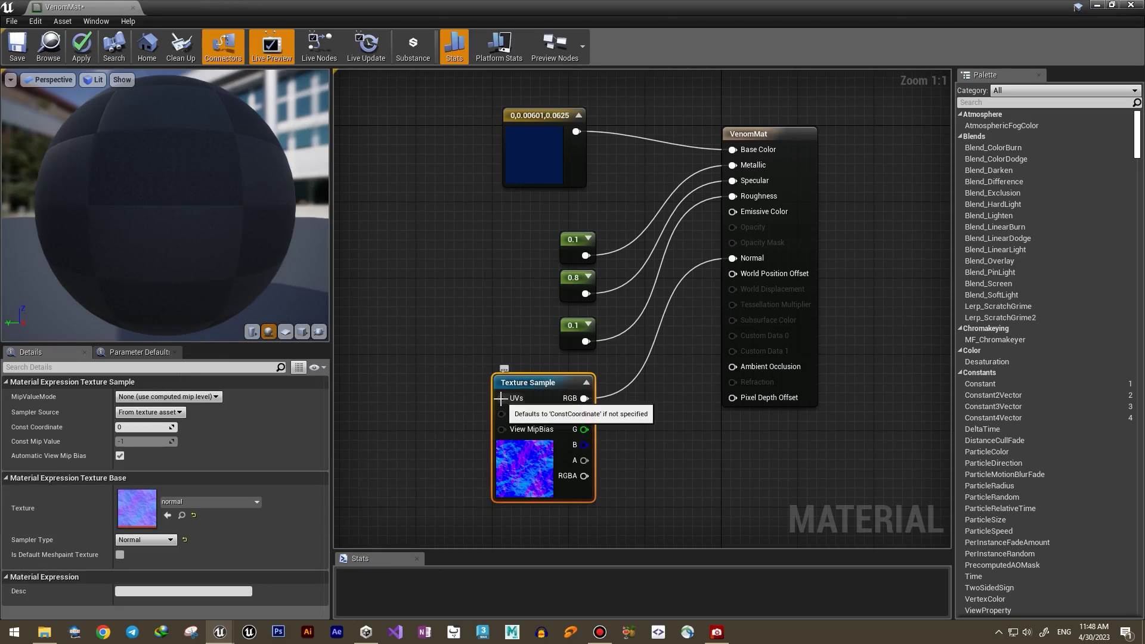
Step: Add a Panner node feeding the Texture Sample's UVs and set both Speed X and Speed Y to 0.01
{"action": "left_click_drag", "start_coordinate": [449, 396], "coordinate": [405, 399]}
{"action": "type", "text": "panner"}
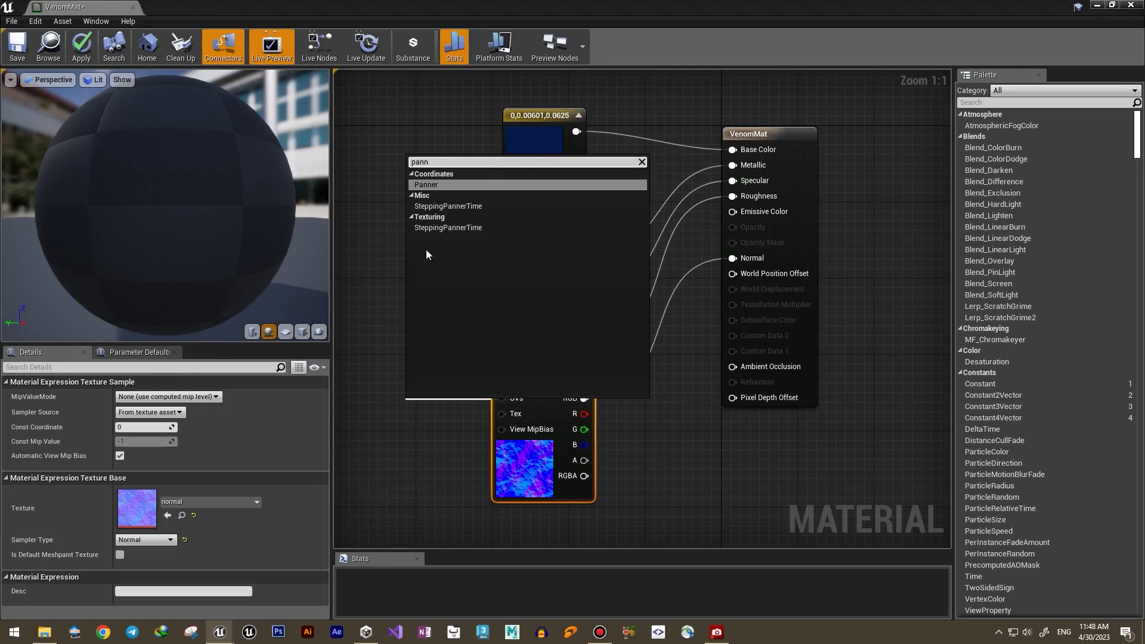
{"action": "left_click", "coordinate": [426, 249]}
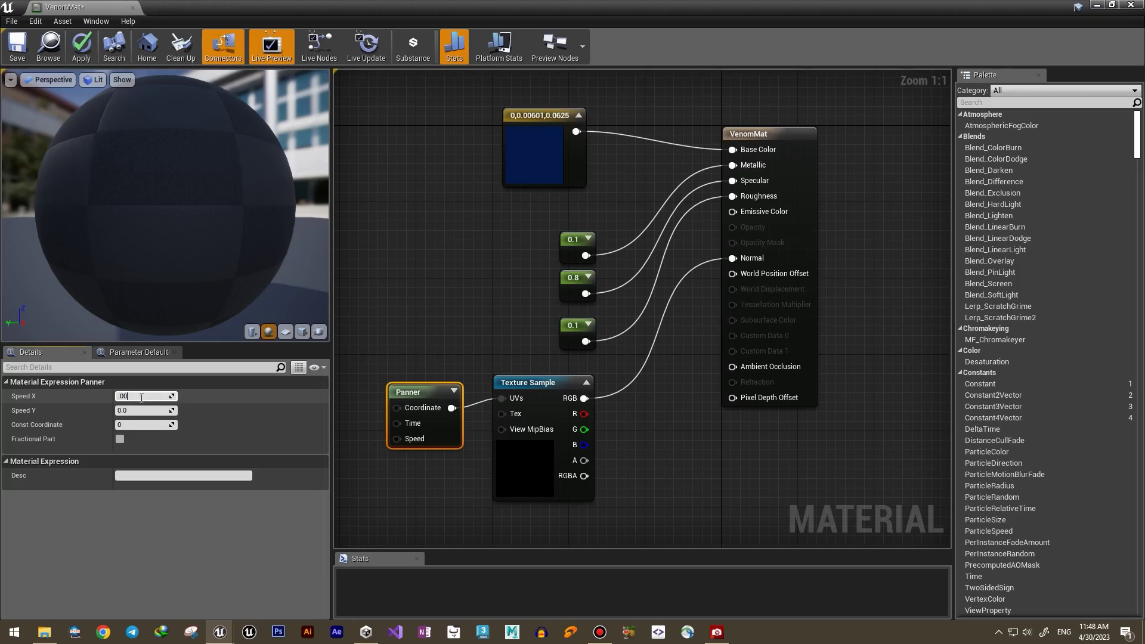
{"action": "key", "text": "Return"}
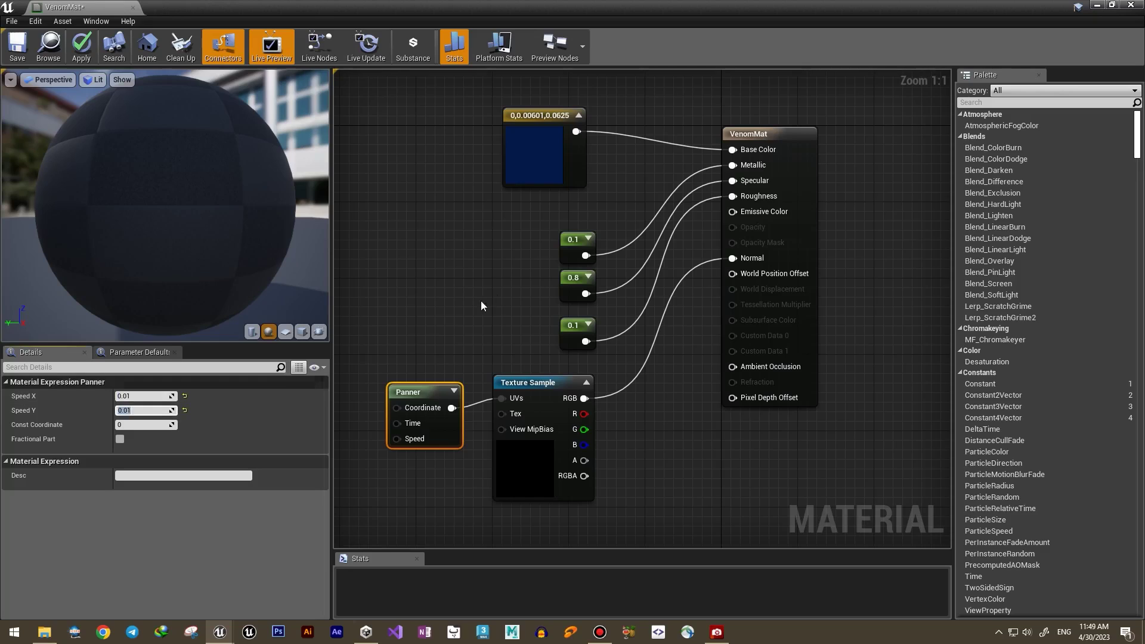
{"action": "right_click_drag", "start_coordinate": [481, 300], "coordinate": [510, 332]}
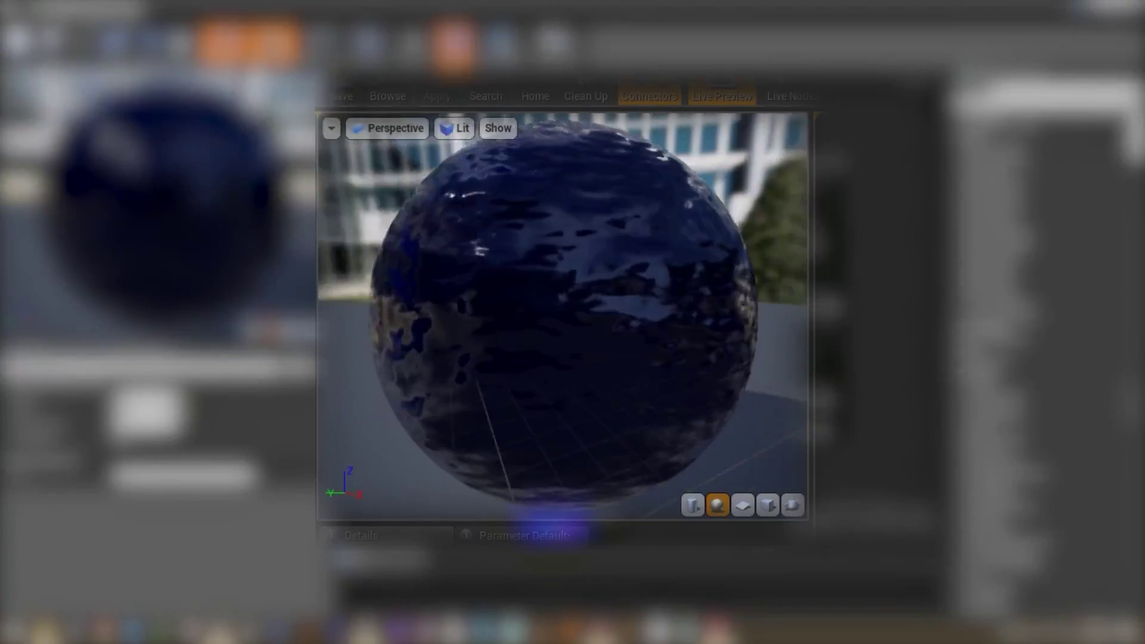
{"action": "left_click_drag", "start_coordinate": [513, 339], "coordinate": [618, 327]}
{"action": "scroll", "coordinate": [503, 338], "scroll_direction": "down", "scroll_amount": 4}
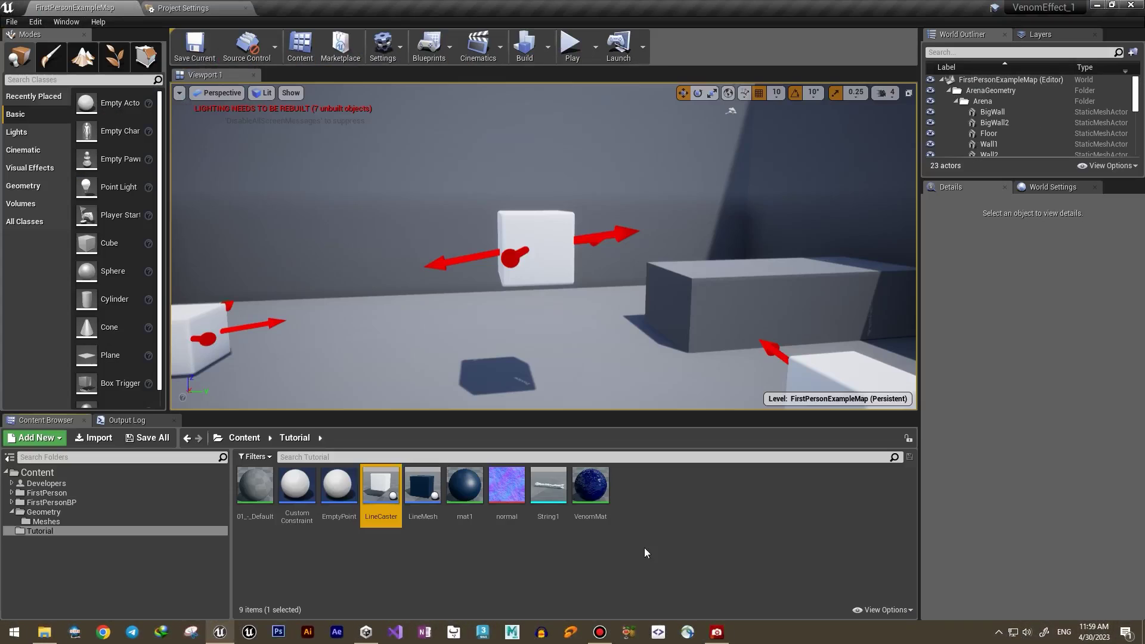
Step: In the LineCaster blueprint, insert an Add Angular Impulse in Radians node targeting the Sphere between the Stick event and Add Force
{"action": "double_click", "coordinate": [381, 486]}
{"action": "scroll", "coordinate": [417, 417], "scroll_direction": "down", "scroll_amount": 2}
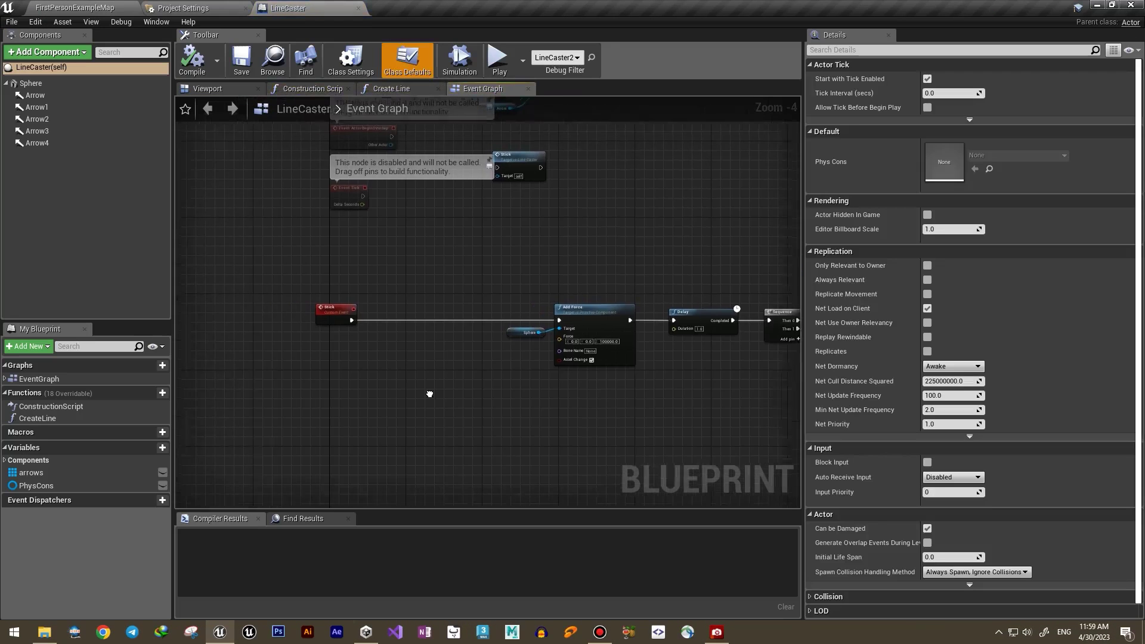
{"action": "scroll", "coordinate": [442, 375], "scroll_direction": "up", "scroll_amount": 2}
{"action": "left_click_drag", "start_coordinate": [30, 83], "coordinate": [406, 356]}
{"action": "type", "text": "angular"}
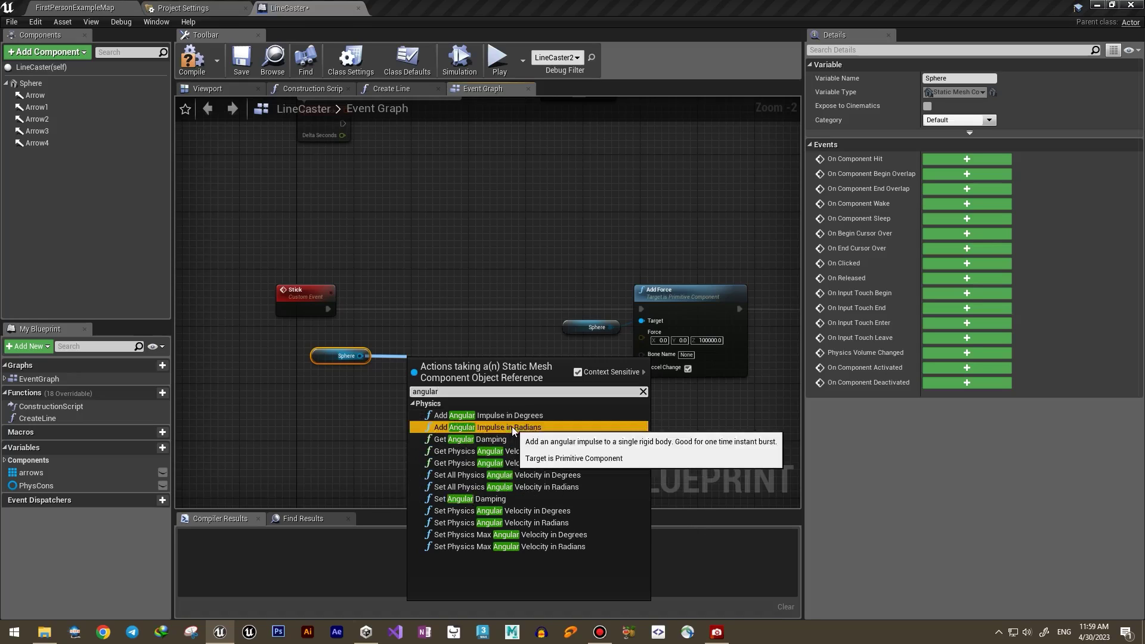
{"action": "left_click", "coordinate": [471, 427]}
{"action": "left_click_drag", "start_coordinate": [419, 345], "coordinate": [331, 312]}
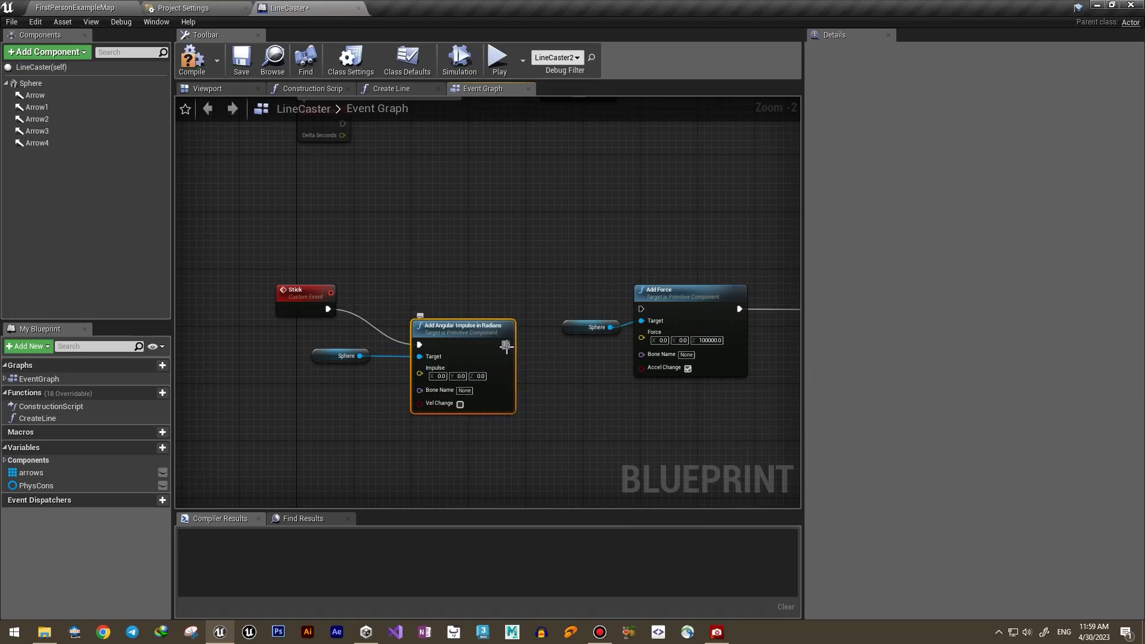
{"action": "left_click_drag", "start_coordinate": [644, 309], "coordinate": [643, 309]}
{"action": "left_click_drag", "start_coordinate": [489, 326], "coordinate": [489, 297]}
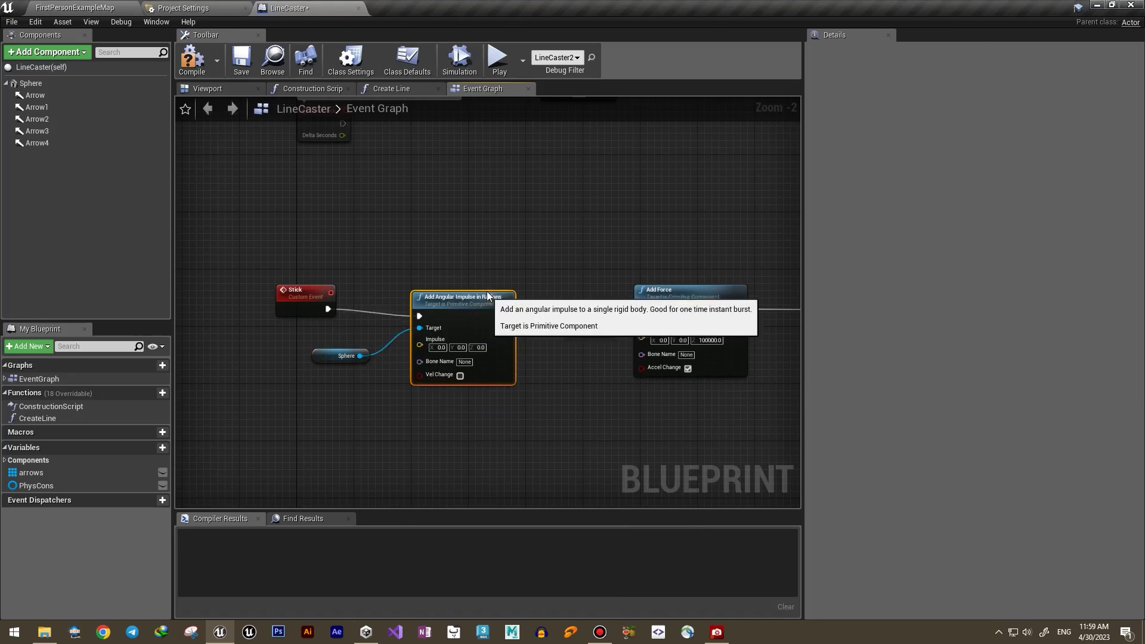
Step: Enable Vel Change on the angular impulse node and set its Impulse to X 100, Y -50, Z -20
{"action": "left_click", "coordinate": [459, 376]}
{"action": "left_click", "coordinate": [440, 347]}
{"action": "type", "text": "100"}
{"action": "key", "text": "Tab"}
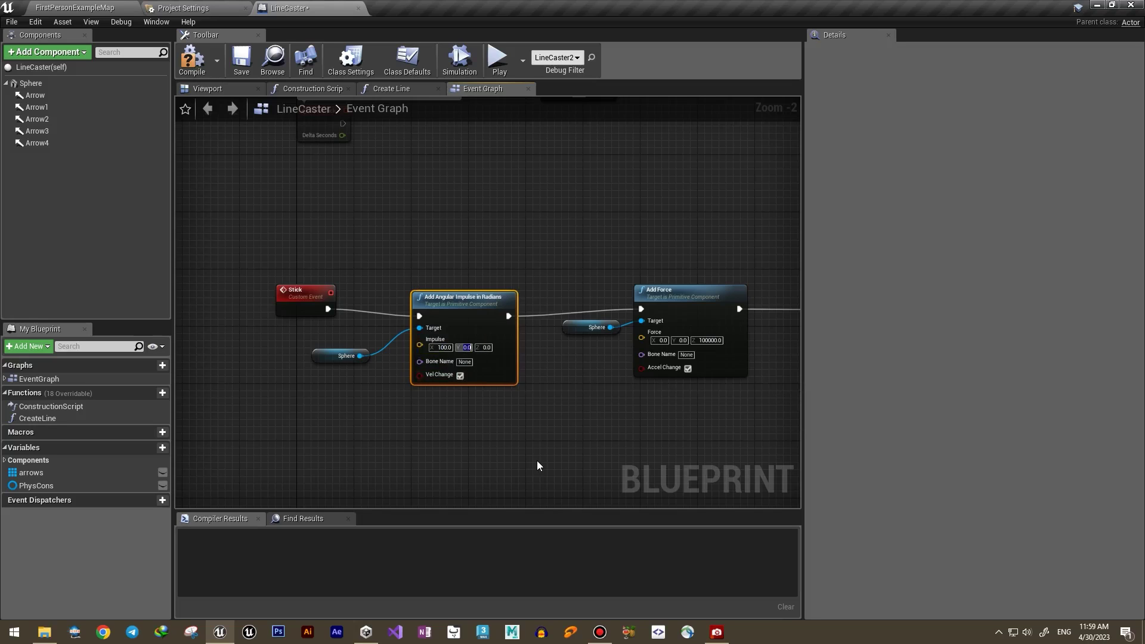
{"action": "type", "text": "-50"}
{"action": "key", "text": "Tab"}
{"action": "type", "text": "-20"}
{"action": "key", "text": "Return"}
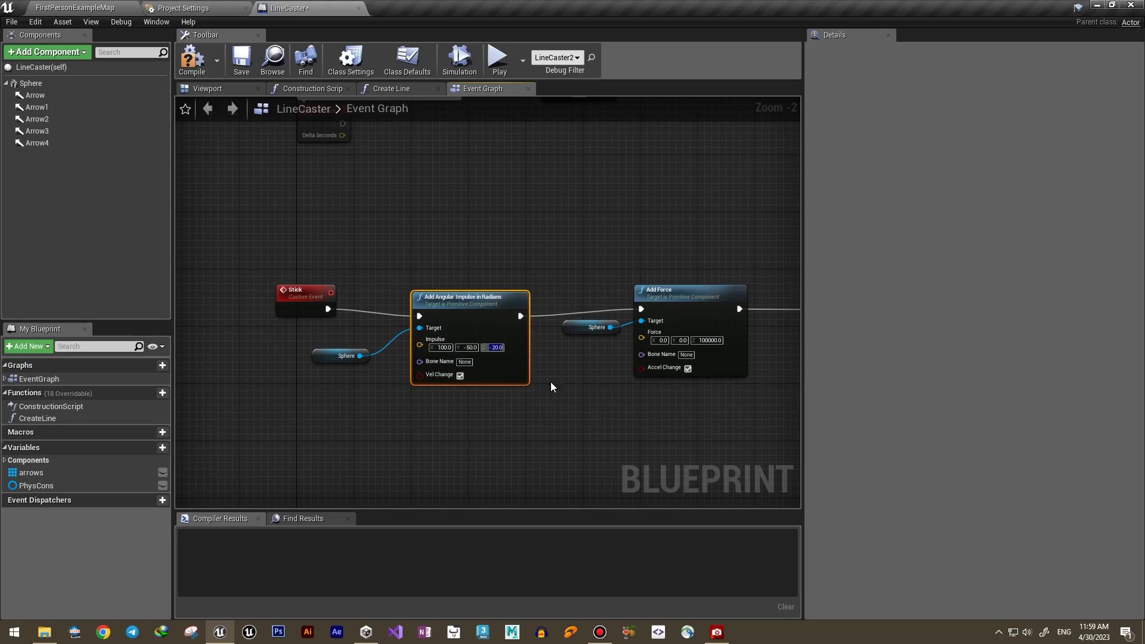
{"action": "left_click_drag", "start_coordinate": [480, 298], "coordinate": [485, 291]}
Step: Add a Set Material node targeting the Sphere in LineCaster's event graph, choose its material and wire it into the flow
{"action": "right_click_drag", "start_coordinate": [730, 442], "coordinate": [506, 329]}
{"action": "left_click_drag", "start_coordinate": [30, 82], "coordinate": [365, 180]}
{"action": "left_click", "coordinate": [354, 306]}
{"action": "type", "text": "set mater"}
{"action": "left_click", "coordinate": [475, 400]}
{"action": "left_click", "coordinate": [478, 325]}
{"action": "left_click", "coordinate": [487, 479]}
{"action": "left_click_drag", "start_coordinate": [523, 281], "coordinate": [626, 367]}
Step: In the LineMesh blueprint, set the LineMesh component's static mesh to String1 and its material to VenomMat
{"action": "right_click_drag", "start_coordinate": [633, 302], "coordinate": [474, 272]}
{"action": "right_click_drag", "start_coordinate": [793, 306], "coordinate": [535, 285]}
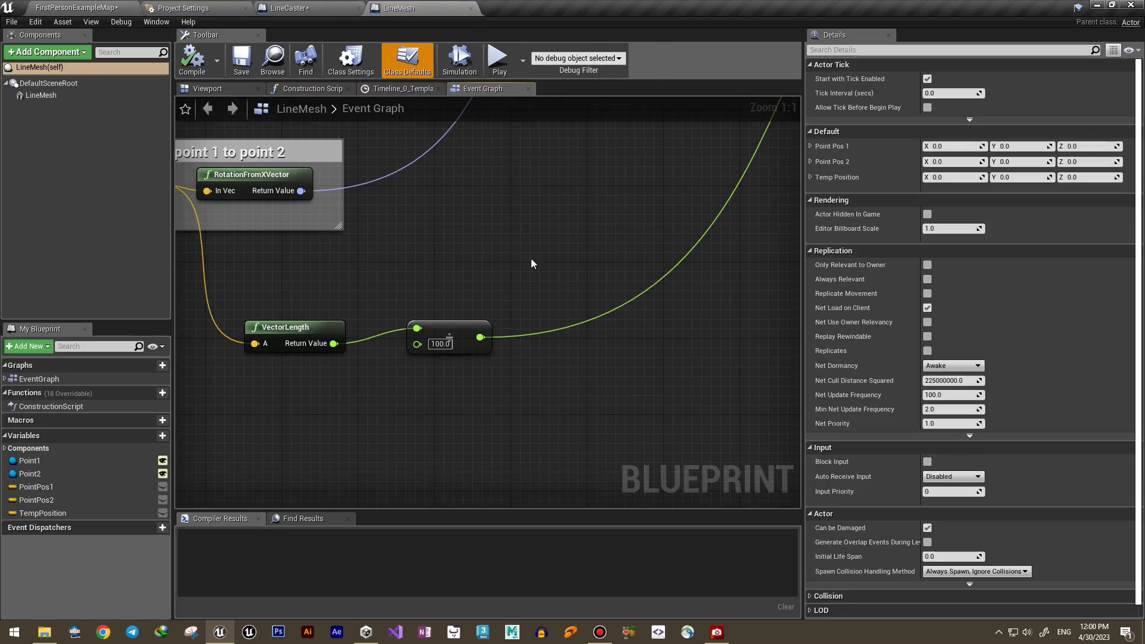
{"action": "left_click", "coordinate": [207, 90]}
{"action": "left_click", "coordinate": [40, 95]}
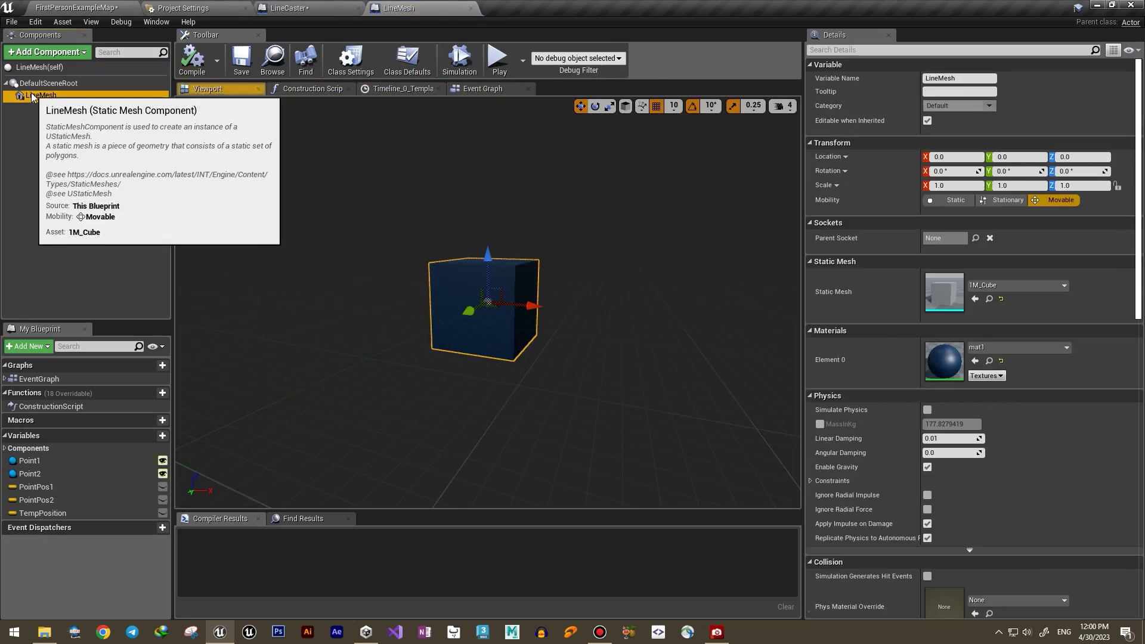
{"action": "left_click", "coordinate": [996, 347]}
{"action": "left_click", "coordinate": [988, 286]}
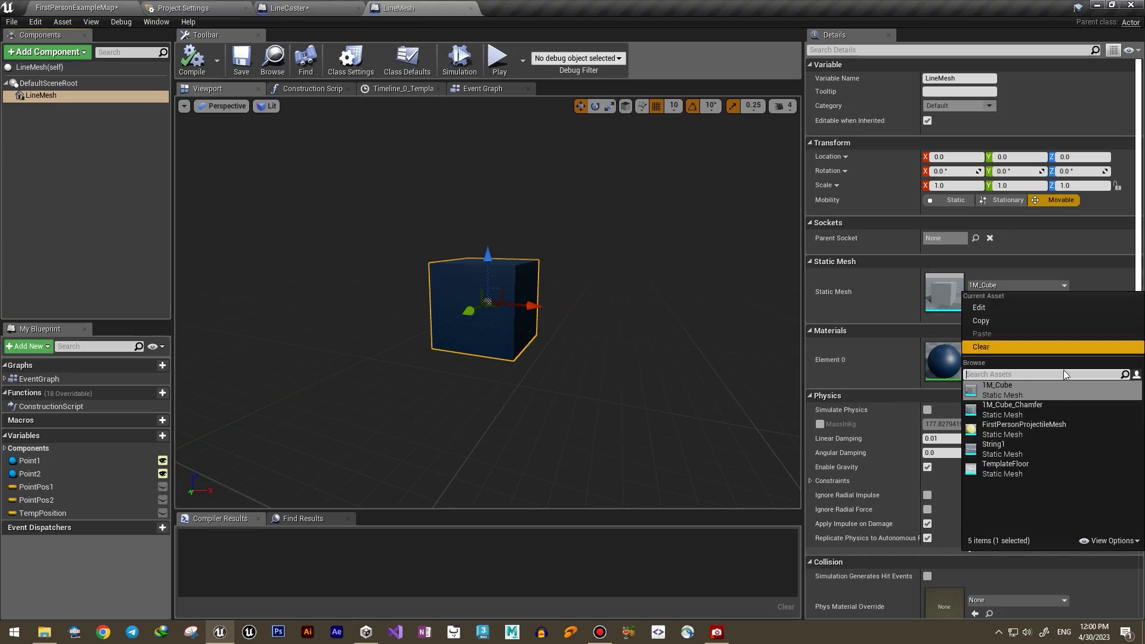
{"action": "left_click", "coordinate": [990, 445]}
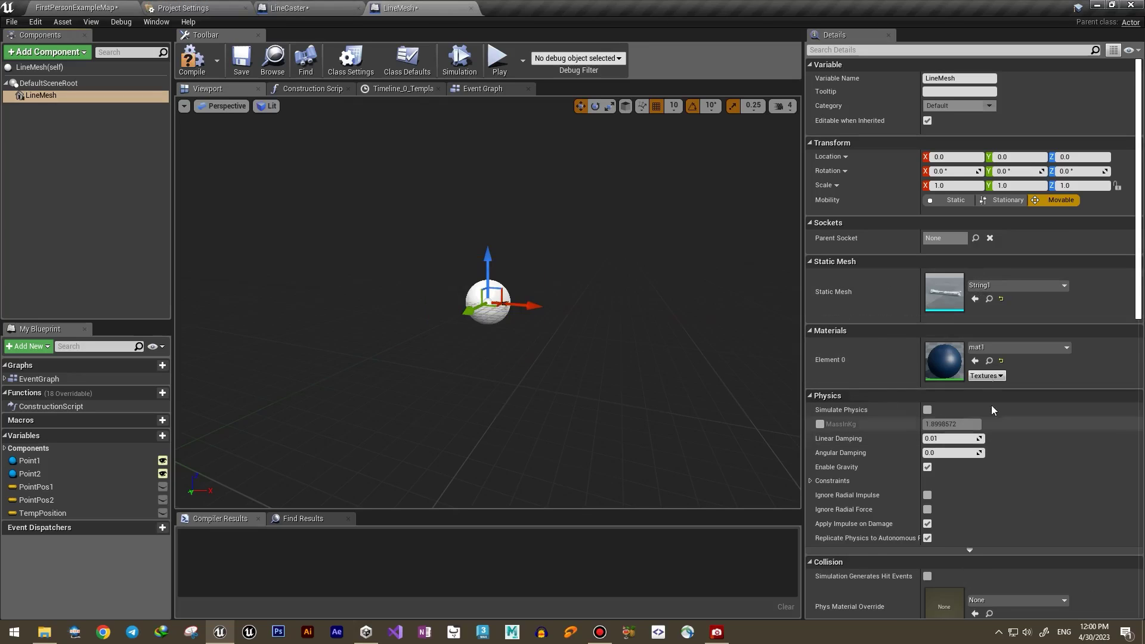
{"action": "left_click", "coordinate": [990, 348]}
{"action": "left_click_drag", "start_coordinate": [1136, 297], "coordinate": [1107, 322]}
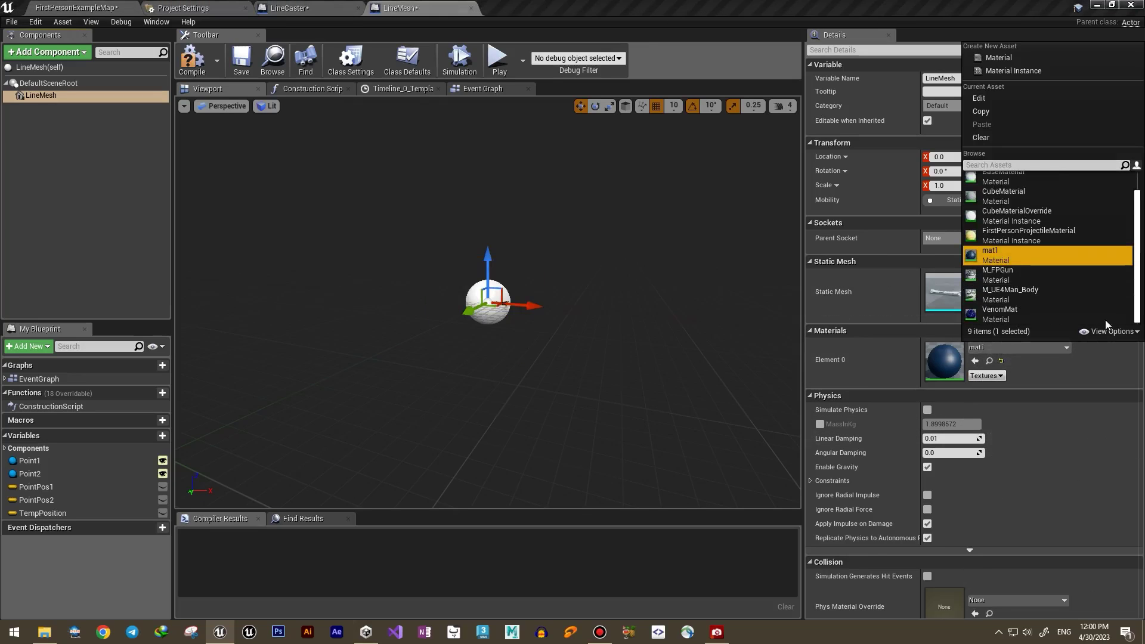
{"action": "left_click", "coordinate": [996, 315]}
Step: In LineMesh's event graph, set the divisor applied to the VectorLength result to 49 for the Set Relative Scale 3D input
{"action": "left_click", "coordinate": [496, 93]}
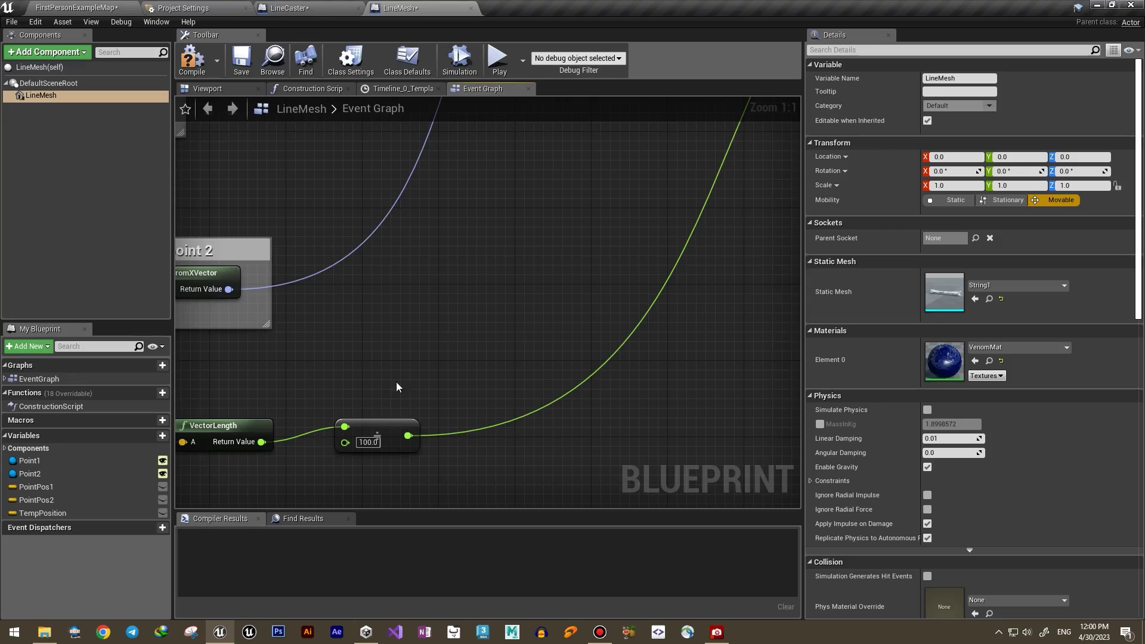
{"action": "right_click_drag", "start_coordinate": [397, 385], "coordinate": [504, 257]}
{"action": "scroll", "coordinate": [532, 273], "scroll_direction": "down", "scroll_amount": 4}
{"action": "right_click_drag", "start_coordinate": [610, 211], "coordinate": [595, 297]}
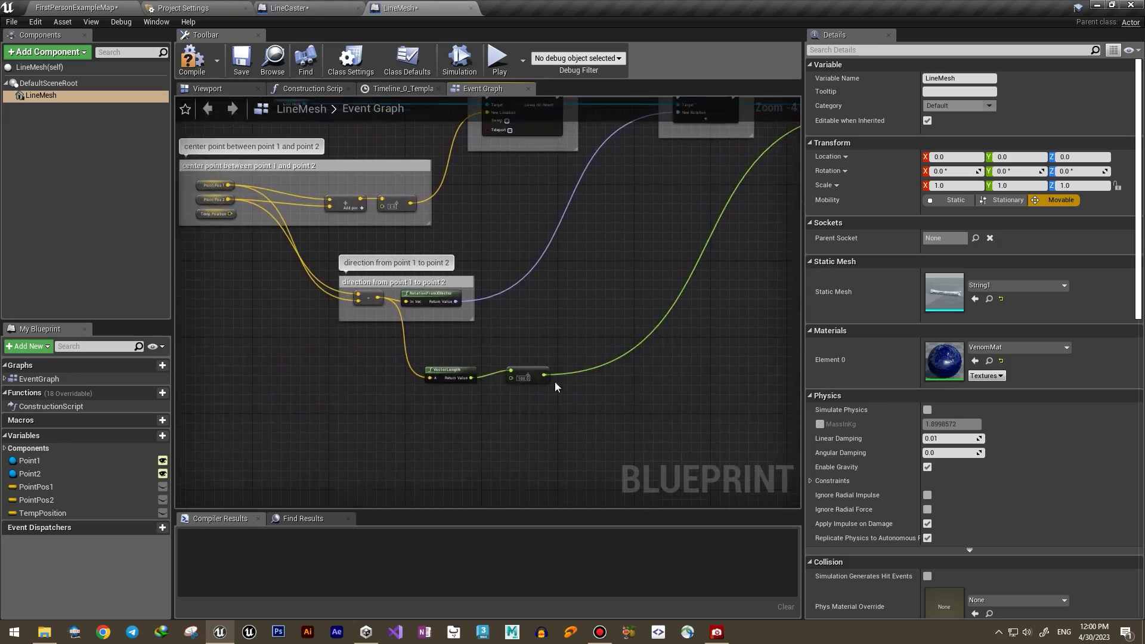
{"action": "scroll", "coordinate": [544, 405], "scroll_direction": "up", "scroll_amount": 3}
{"action": "type", "text": "50"}
{"action": "key", "text": "Return"}
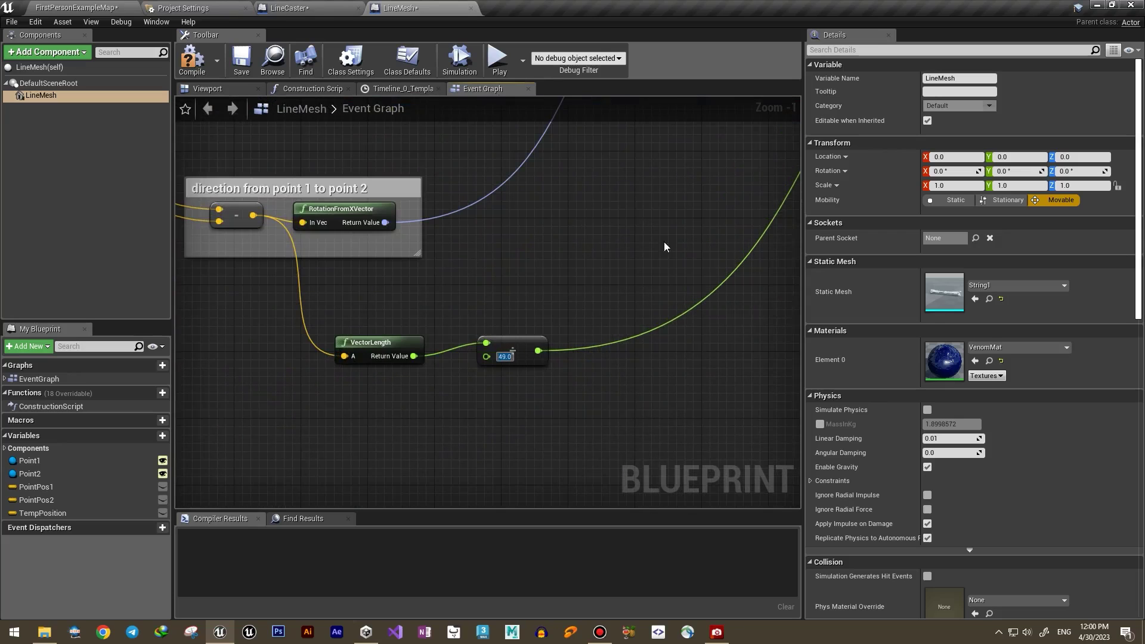
{"action": "right_click_drag", "start_coordinate": [710, 143], "coordinate": [464, 301]}
{"action": "right_click_drag", "start_coordinate": [775, 119], "coordinate": [517, 274]}
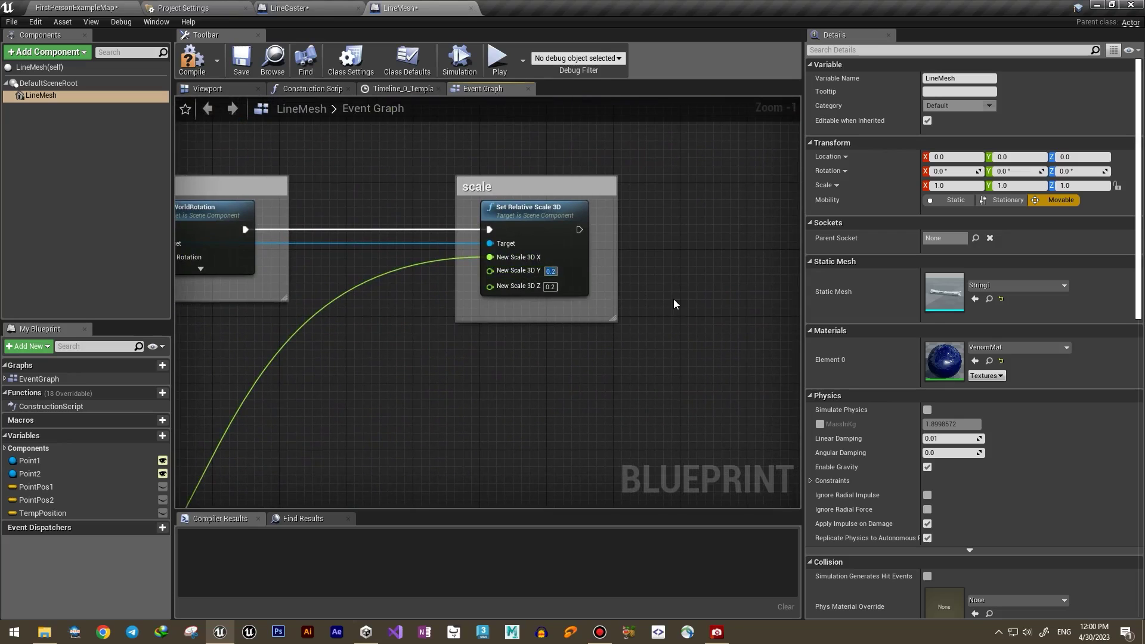
Step: Play the level and shoot a cube to test the new material, spin and strands
{"action": "key", "text": "alt+p"}
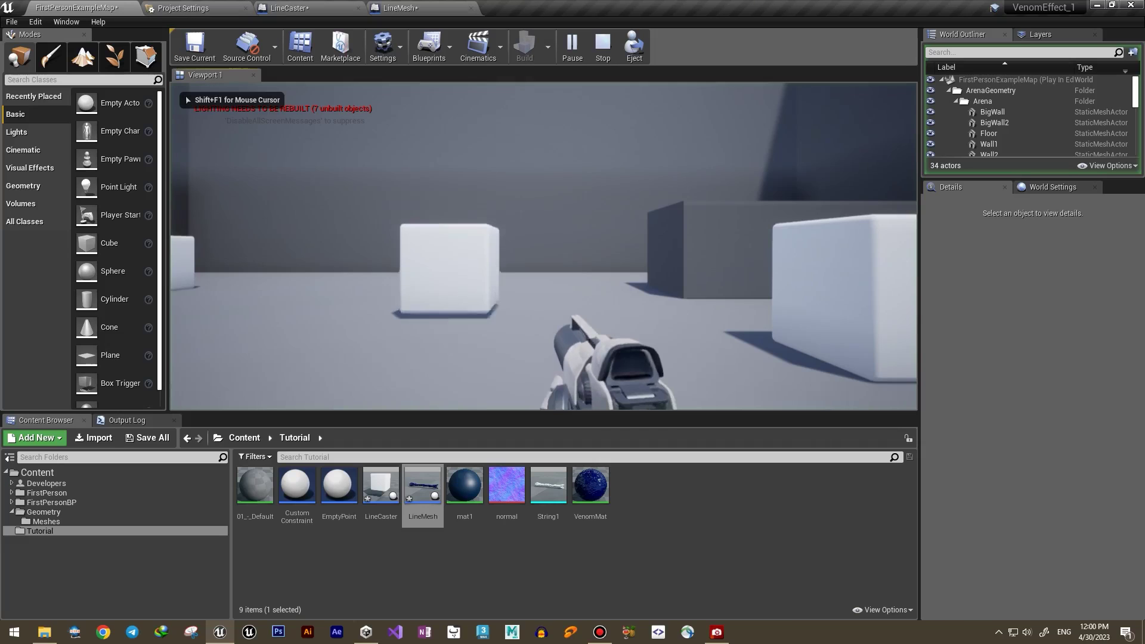
{"action": "key", "text": "s"}
{"action": "left_click", "coordinate": [543, 246]}
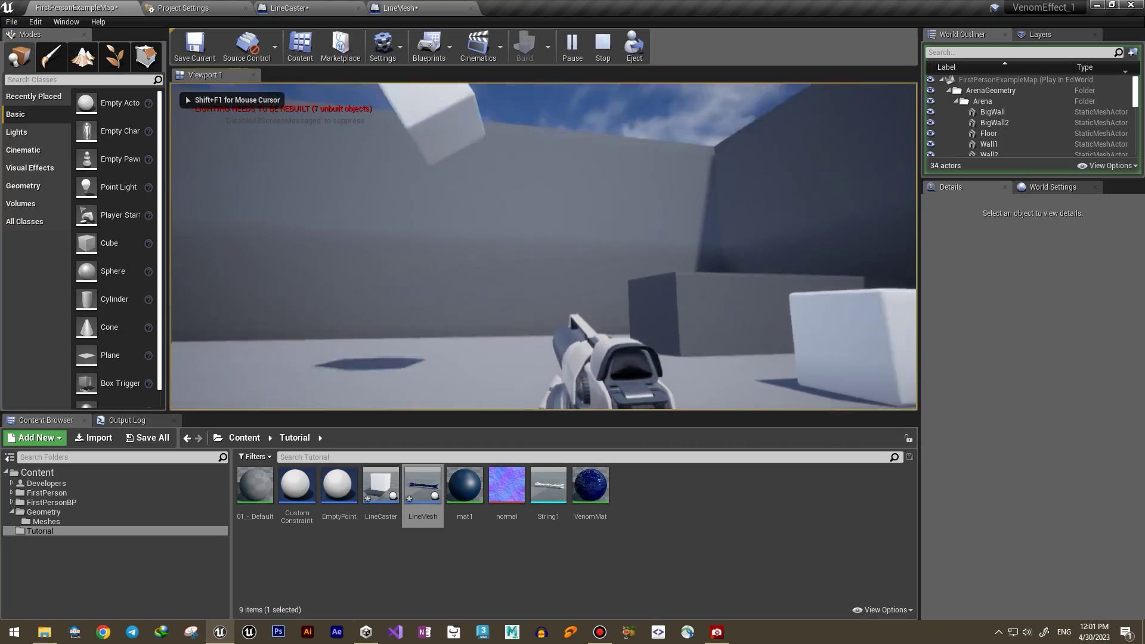
{"action": "left_click", "coordinate": [543, 245]}
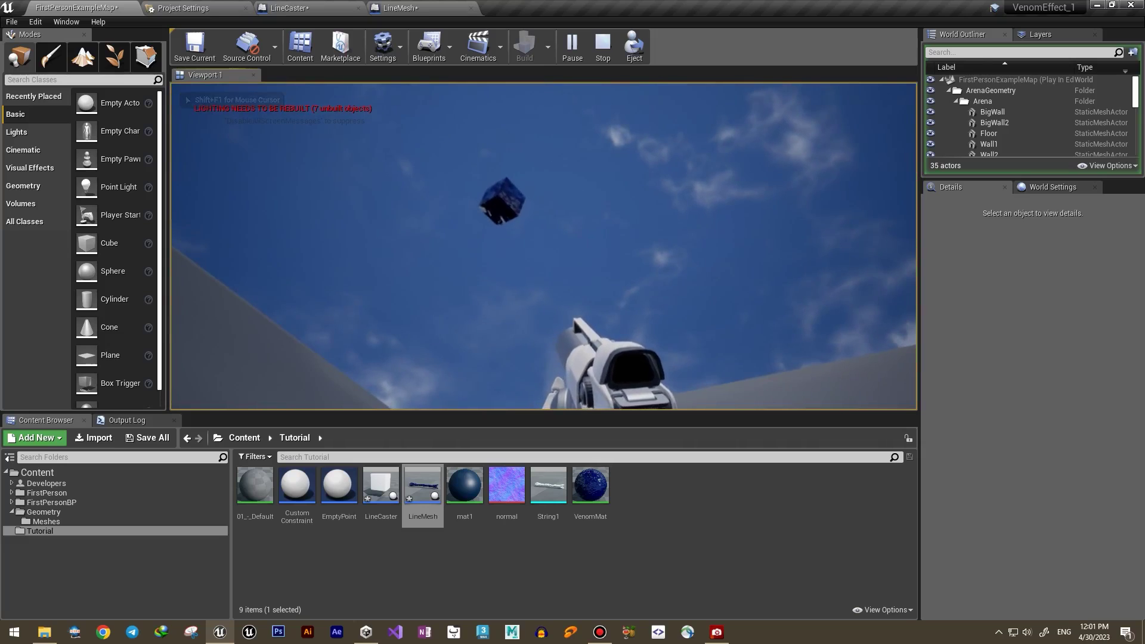
{"action": "left_click", "coordinate": [543, 246]}
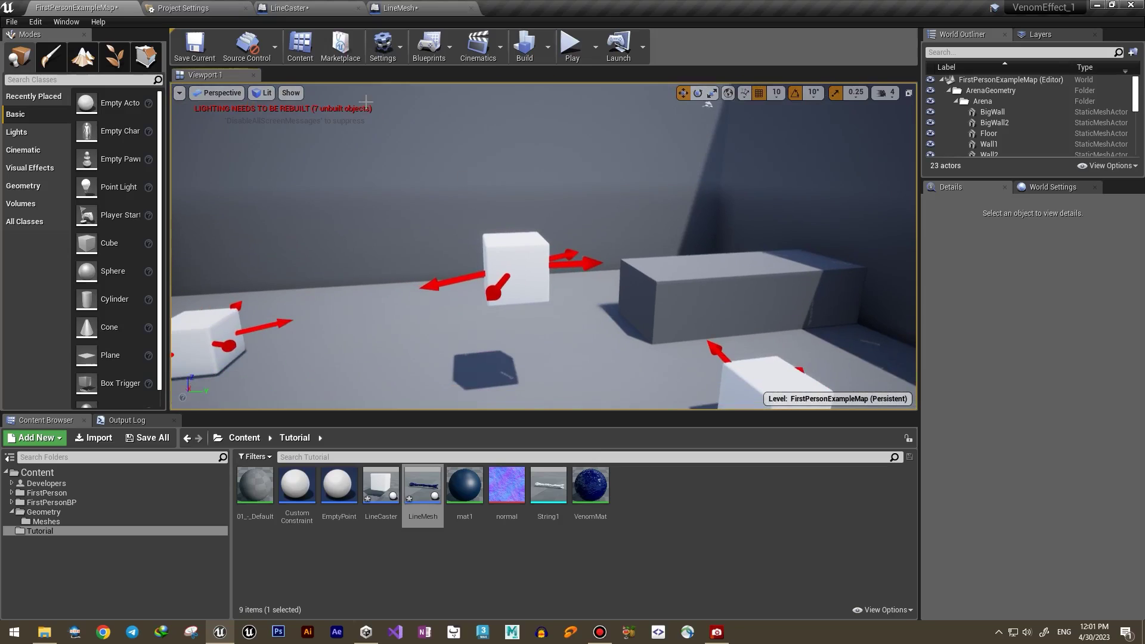
Step: In LineCaster's event graph, set the Z force of the Add Force node following the angular impulse to 30000
{"action": "left_click", "coordinate": [320, 15]}
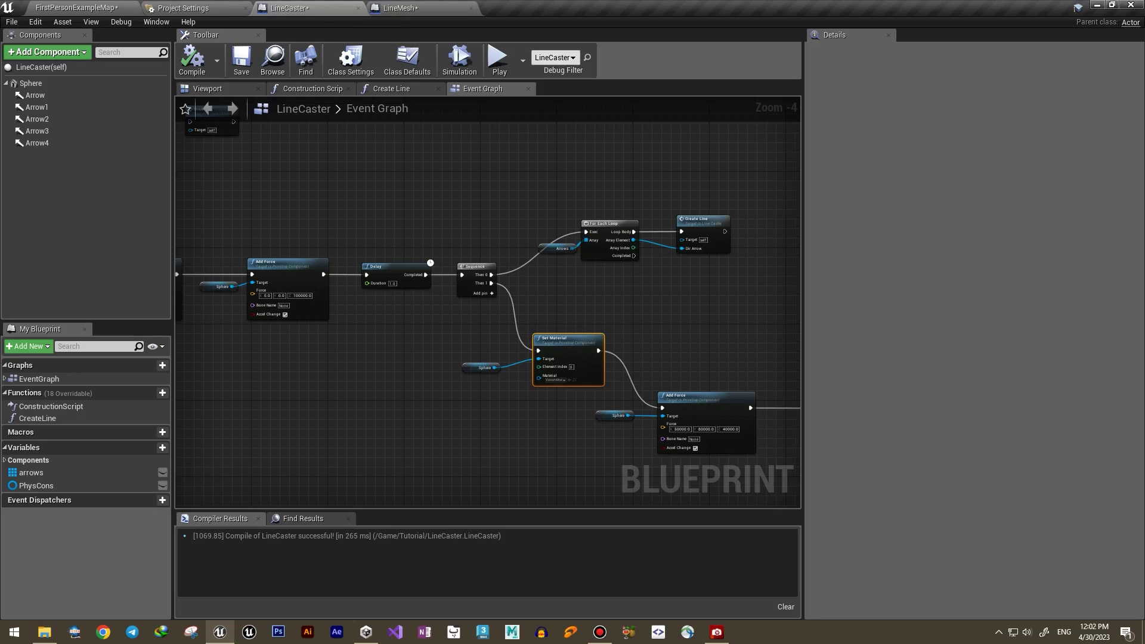
{"action": "right_click_drag", "start_coordinate": [286, 337], "coordinate": [548, 346]}
{"action": "scroll", "coordinate": [462, 325], "scroll_direction": "up", "scroll_amount": 4}
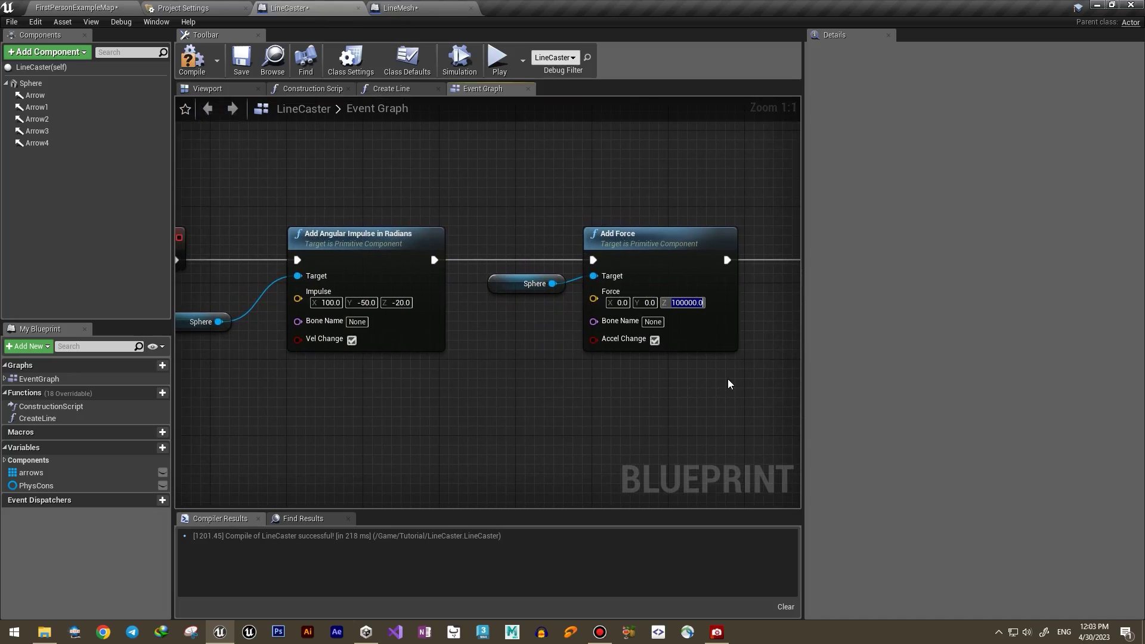
{"action": "type", "text": "30000"}
{"action": "key", "text": "Return"}
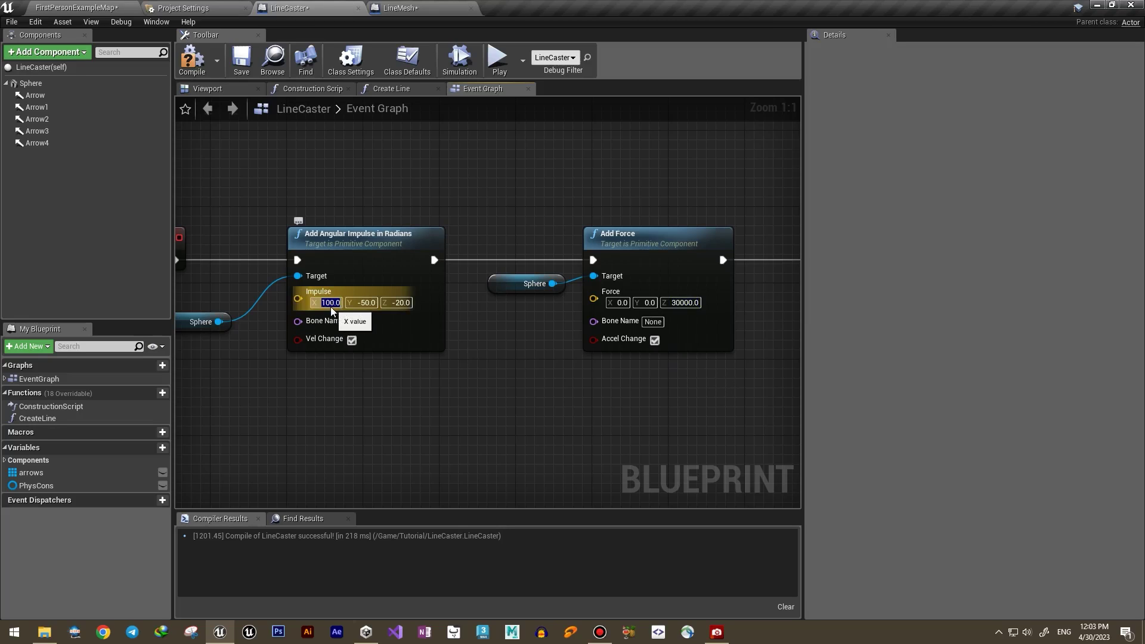
Step: Set the Add Angular Impulse in Radians node's Impulse to X 10 and Y -5
{"action": "type", "text": "10"}
{"action": "key", "text": "Tab"}
{"action": "type", "text": "-5"}
{"action": "key", "text": "Tab"}
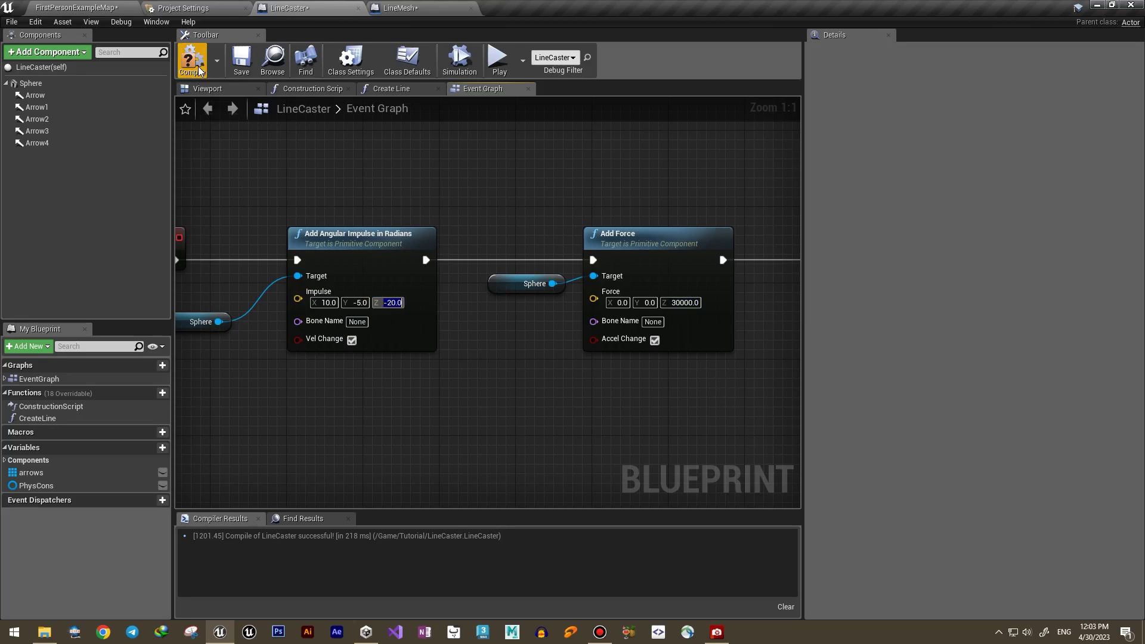
Step: Play the level from the map editor, shoot several cubes to check the reduced force and spin, and stop the session
{"action": "left_click", "coordinate": [117, 12]}
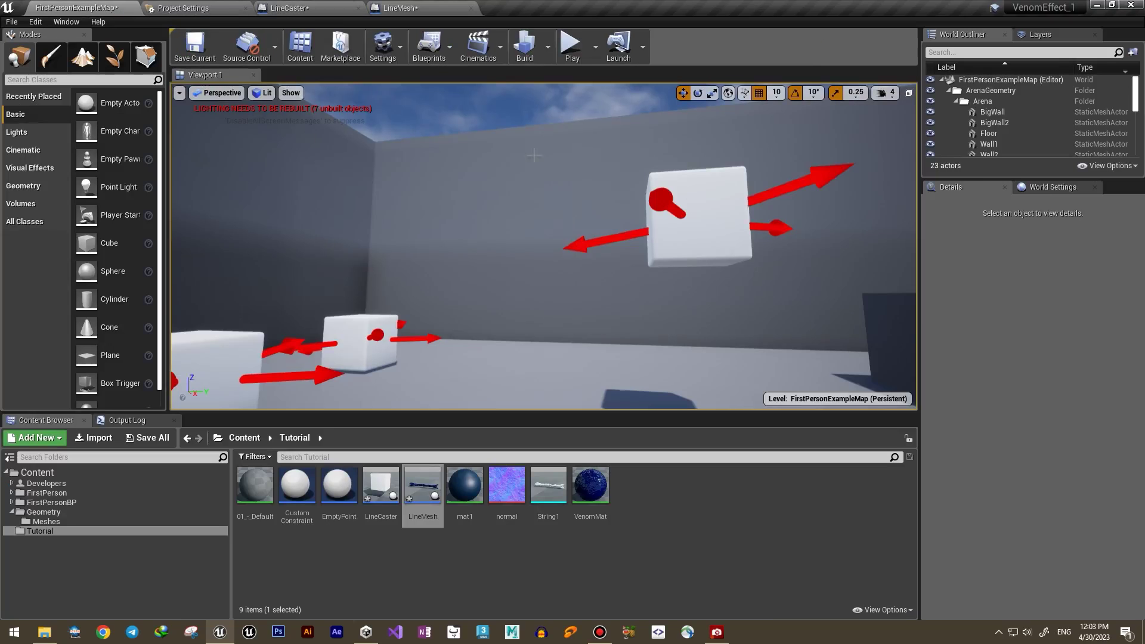
{"action": "left_click", "coordinate": [572, 58]}
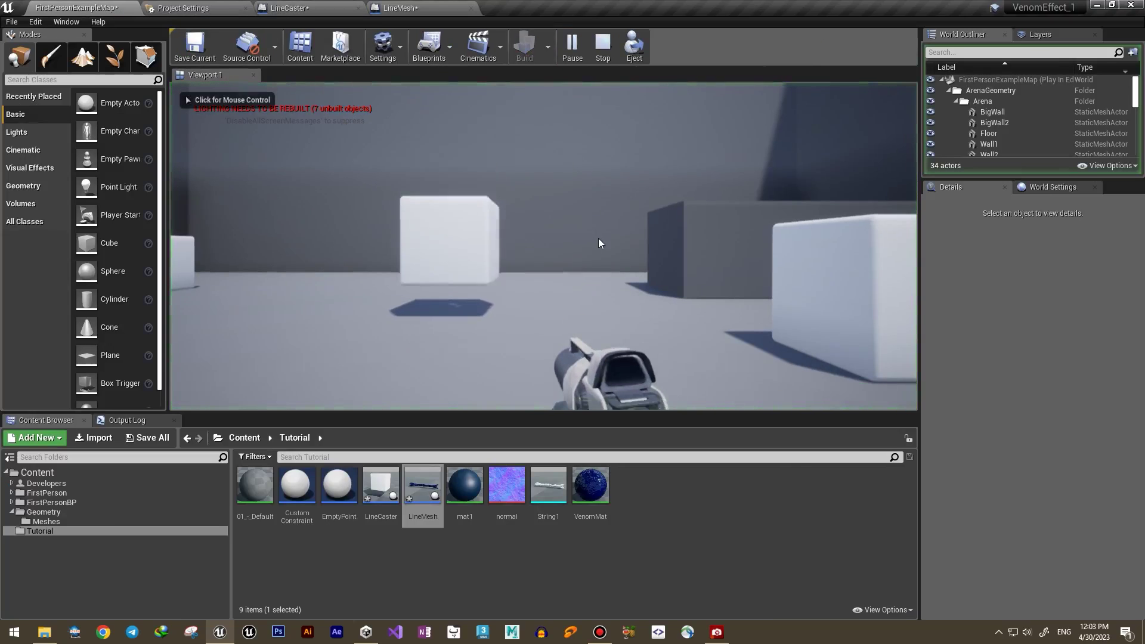
{"action": "left_click", "coordinate": [544, 246]}
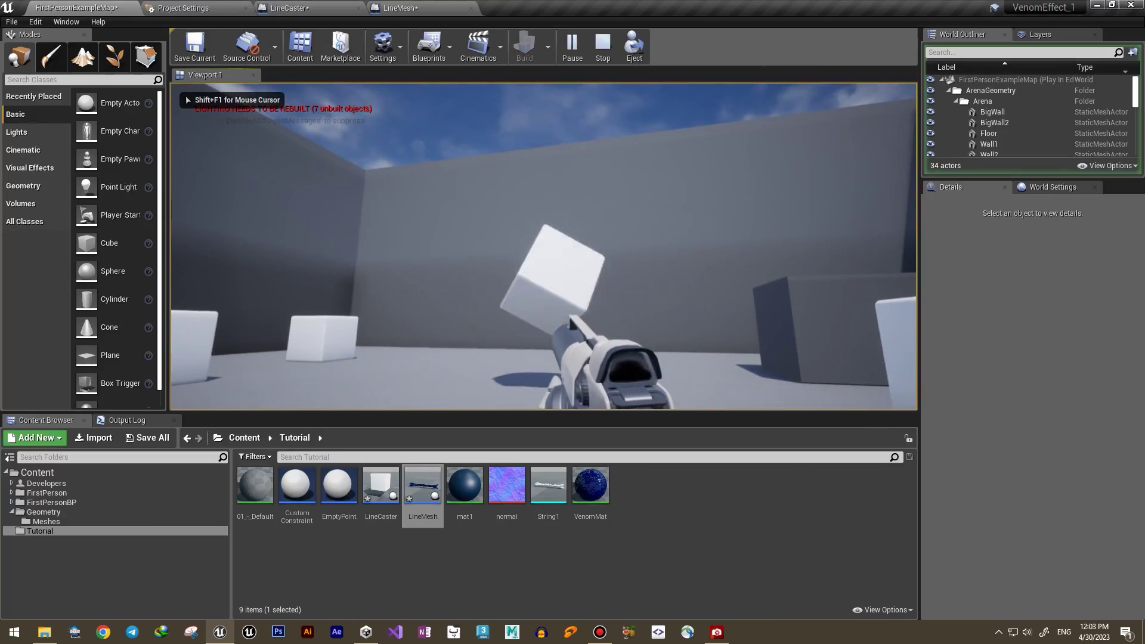
{"action": "left_click", "coordinate": [543, 245]}
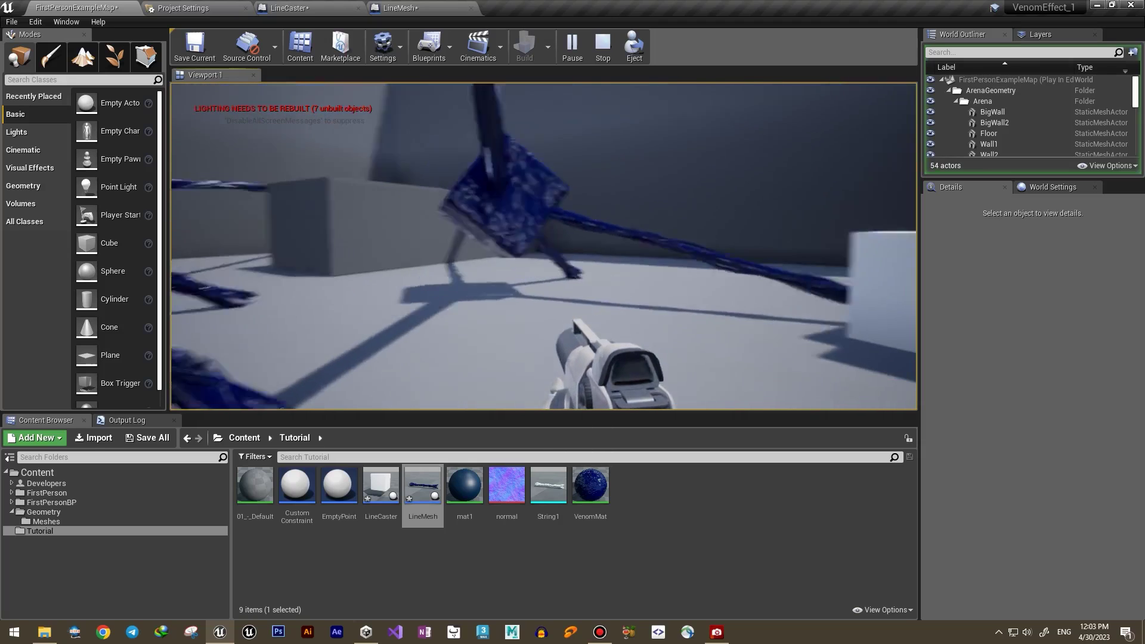
{"action": "left_click", "coordinate": [543, 246]}
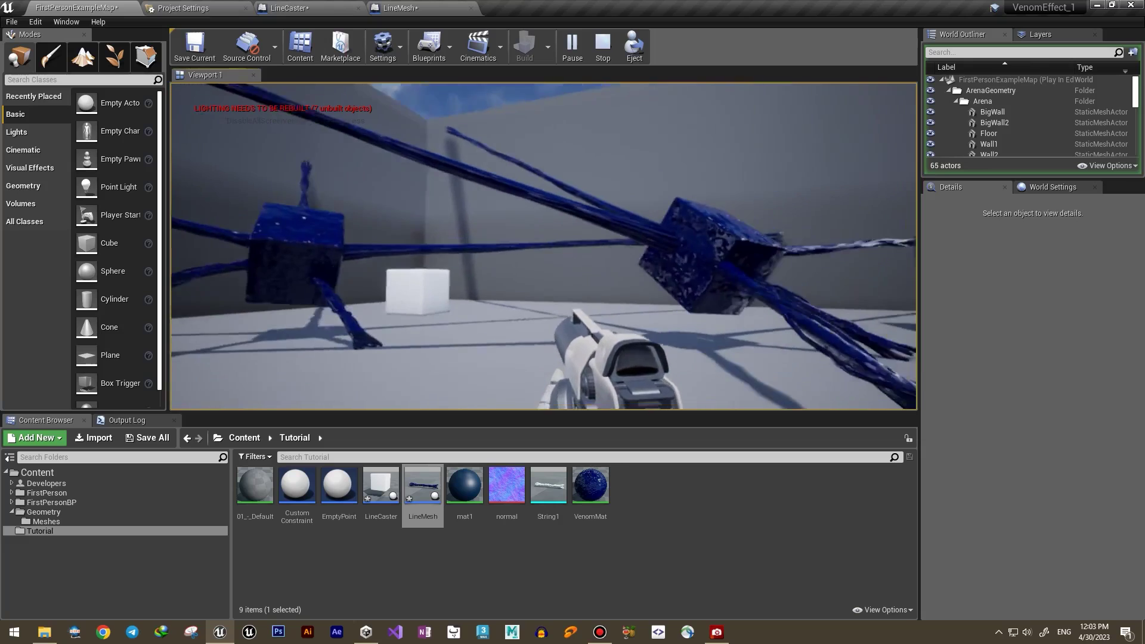
{"action": "left_click", "coordinate": [543, 246]}
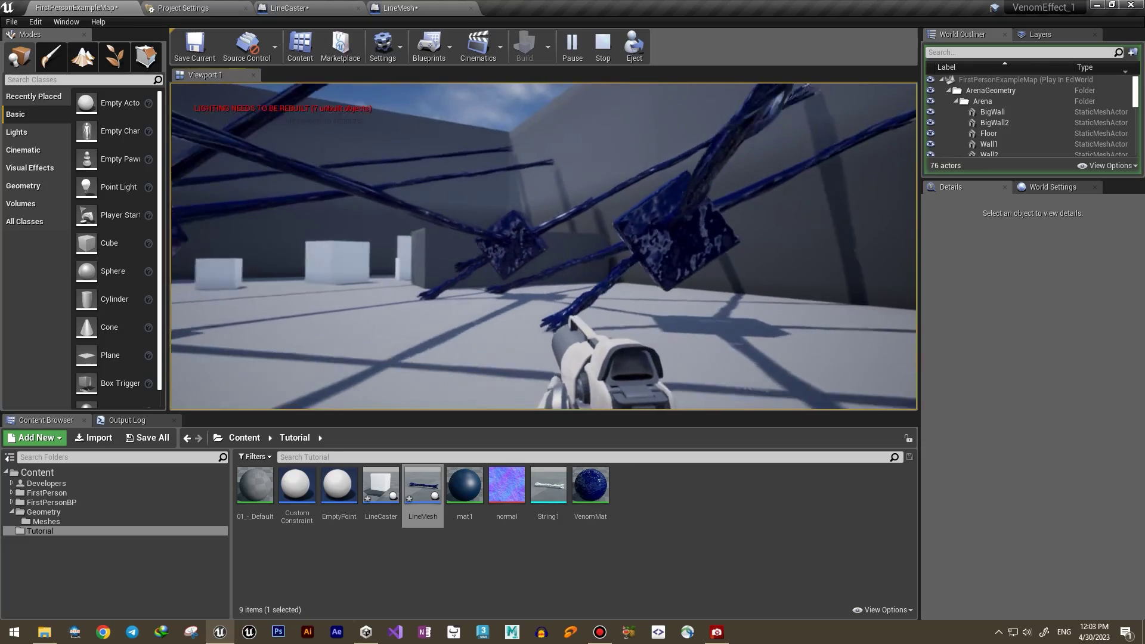
{"action": "key", "text": "Escape"}
Step: Open the EmptyPoint blueprint in the full editor, add a Sphere component and set its collision preset to NoCollision
{"action": "double_click", "coordinate": [338, 486]}
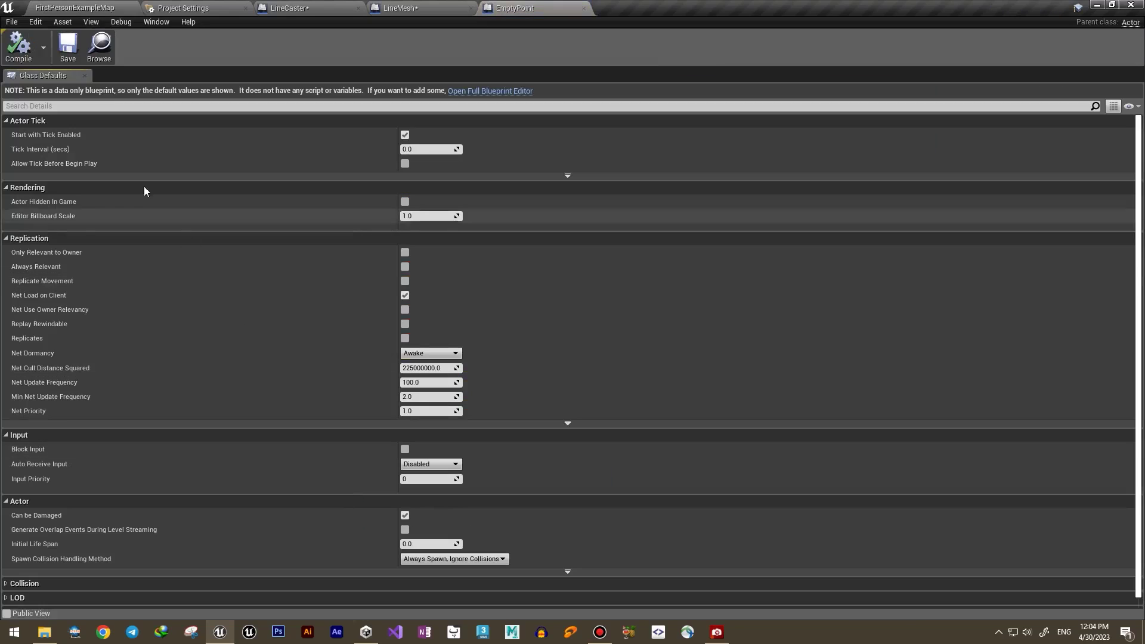
{"action": "left_click", "coordinate": [484, 92]}
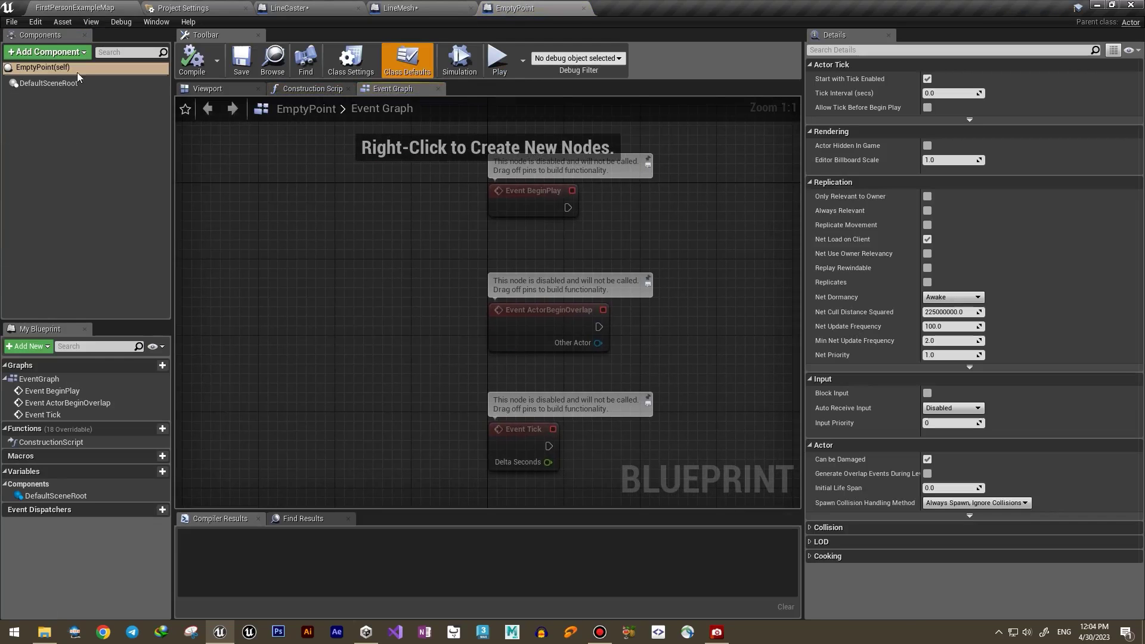
{"action": "left_click", "coordinate": [46, 51]}
{"action": "left_click", "coordinate": [33, 206]}
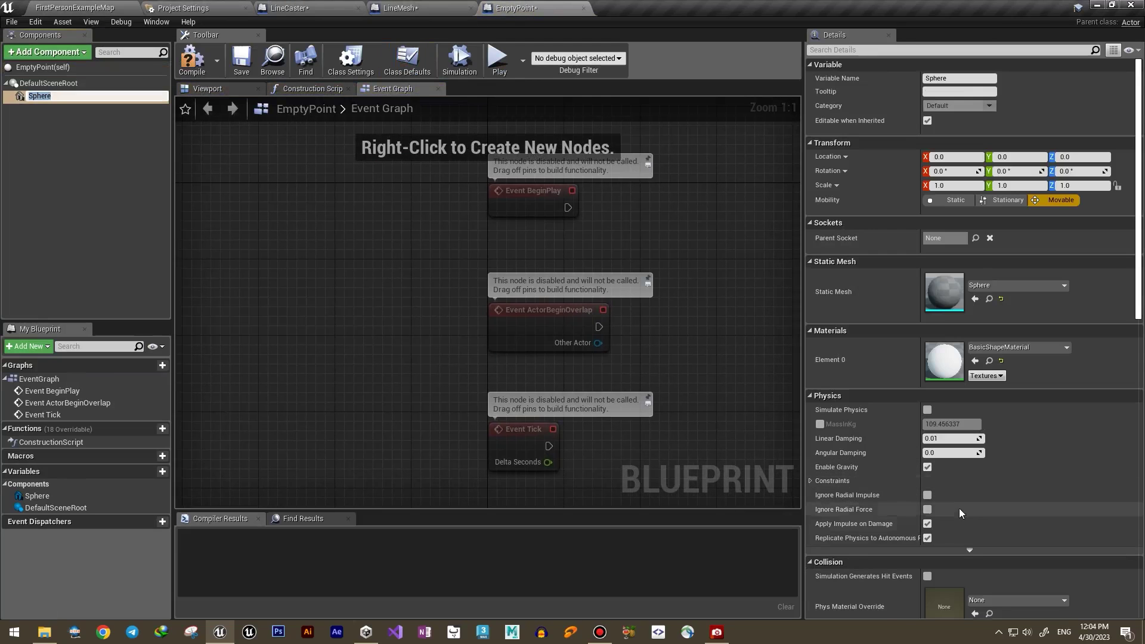
{"action": "scroll", "coordinate": [961, 522], "scroll_direction": "down", "scroll_amount": 5}
{"action": "left_click", "coordinate": [954, 478]}
{"action": "left_click", "coordinate": [954, 332]}
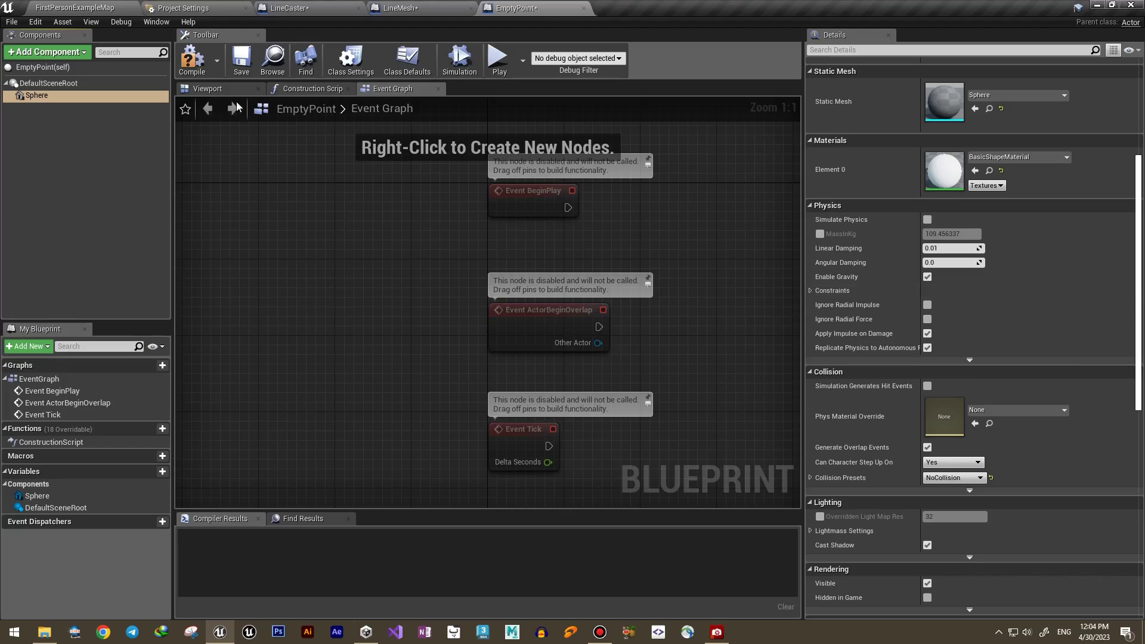
Step: Show EmptyPoint's Sphere in the 3D view and assign it the VenomMat material
{"action": "left_click", "coordinate": [218, 89]}
{"action": "right_click_drag", "start_coordinate": [582, 274], "coordinate": [609, 270]}
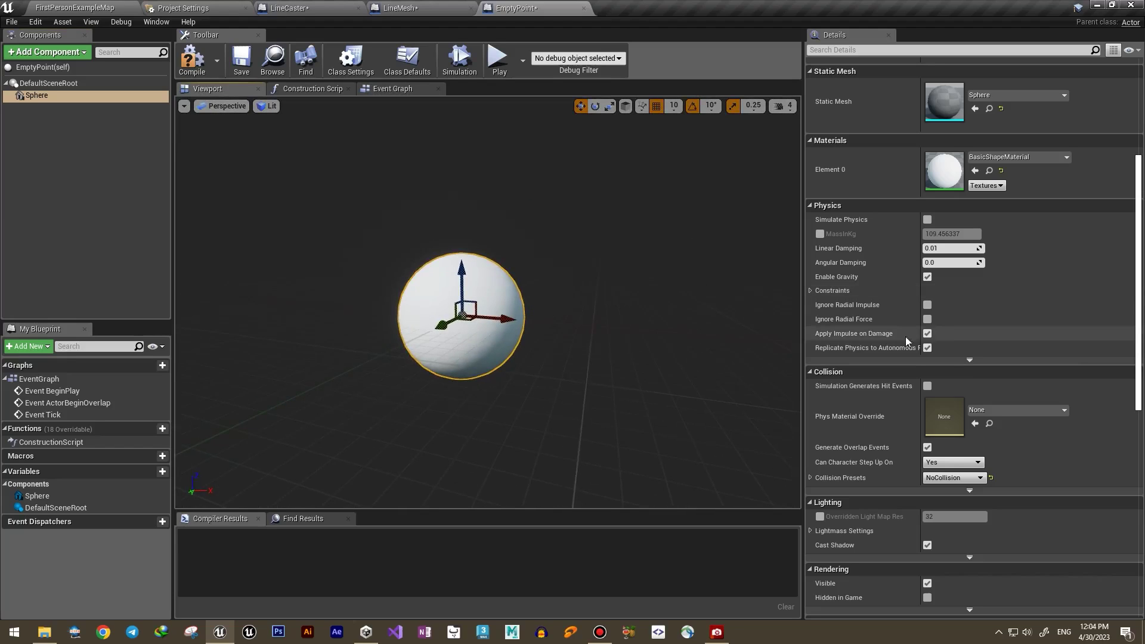
{"action": "left_click", "coordinate": [1002, 157]}
{"action": "scroll", "coordinate": [1008, 382], "scroll_direction": "down", "scroll_amount": 2}
{"action": "left_click", "coordinate": [1007, 432]}
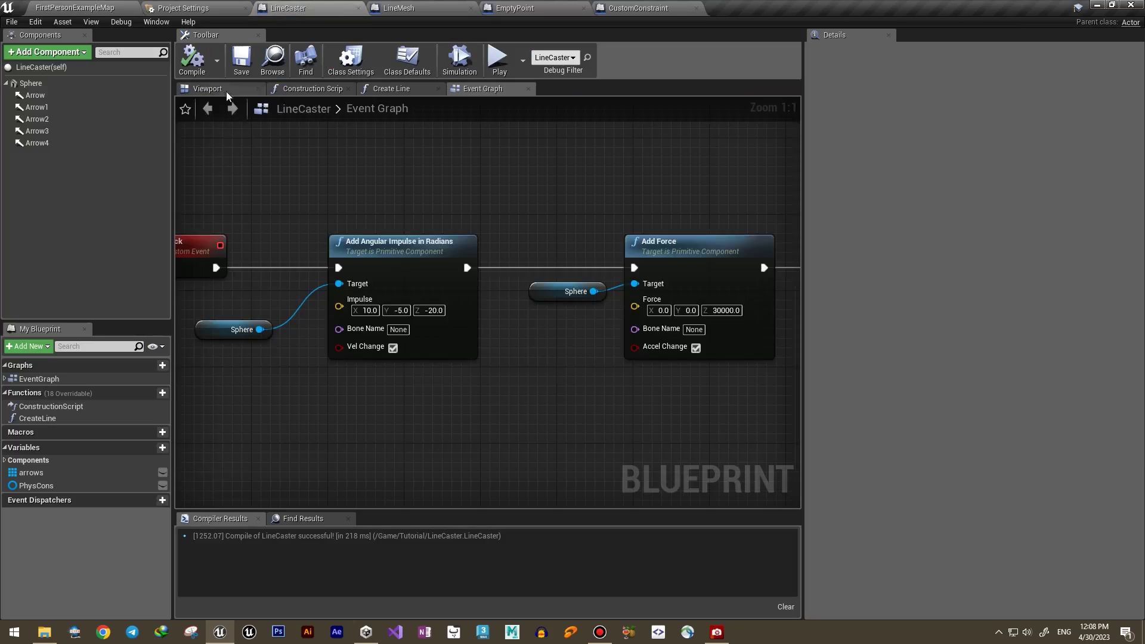
Step: In LineCaster's 3D view, duplicate one of the cube's arrows and rotate the copy toward a new direction
{"action": "left_click", "coordinate": [221, 89]}
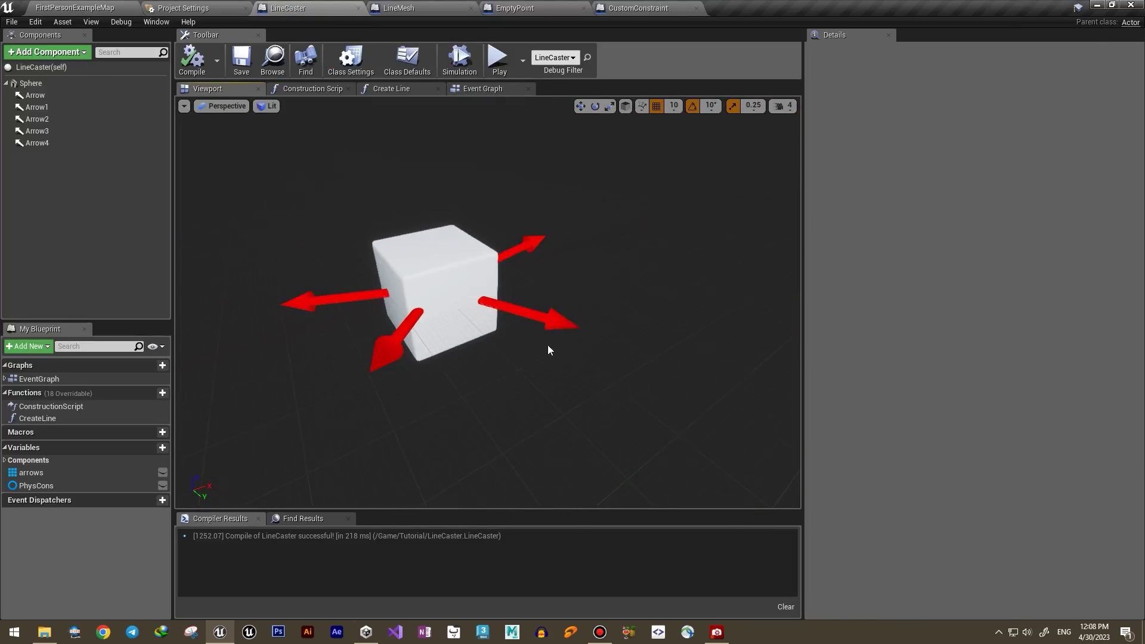
{"action": "left_click", "coordinate": [549, 320]}
{"action": "key", "text": "ctrl+w"}
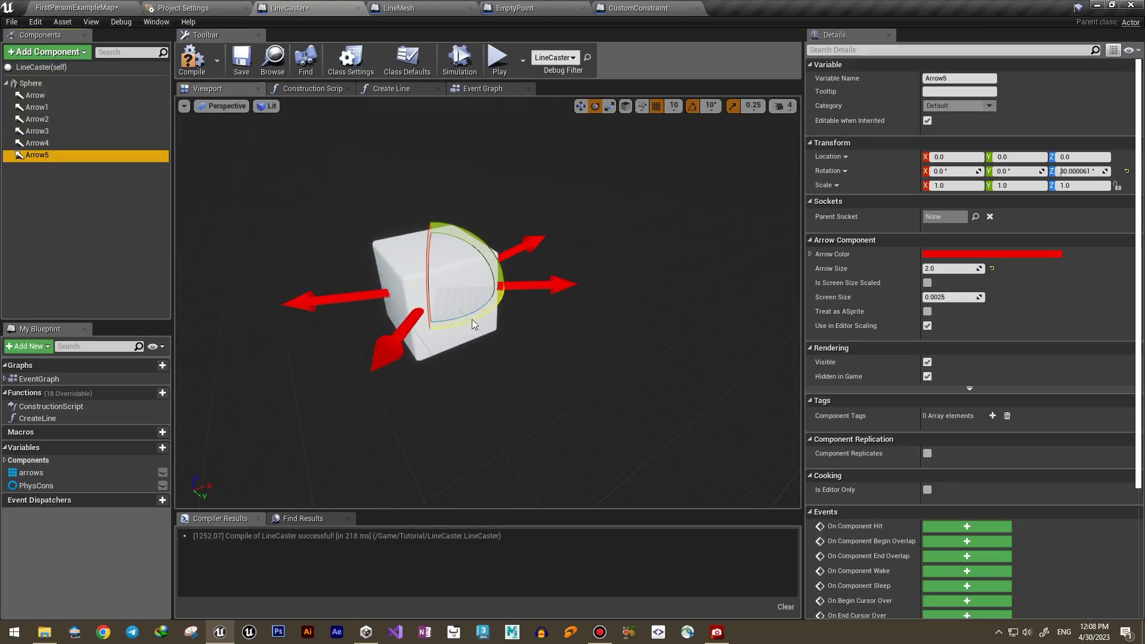
{"action": "left_click_drag", "start_coordinate": [475, 265], "coordinate": [479, 298]}
{"action": "left_click_drag", "start_coordinate": [423, 370], "coordinate": [621, 406], "text": "alt"}
Step: Duplicate Arrow2 and rotate the copy so it points to another side of the cube
{"action": "left_click", "coordinate": [412, 392]}
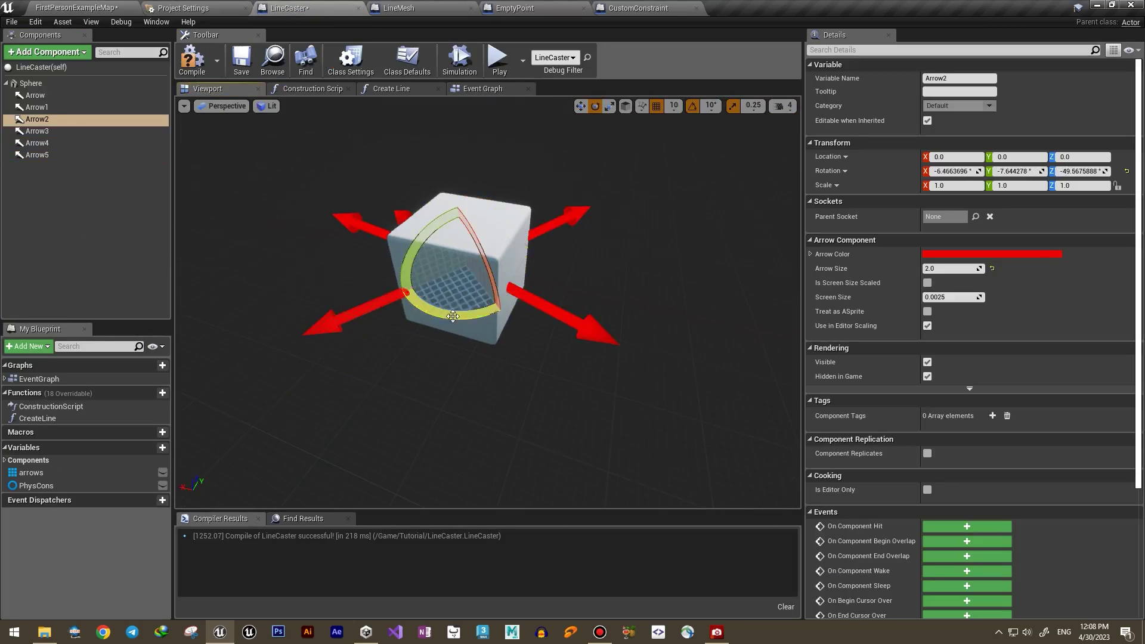
{"action": "left_click_drag", "start_coordinate": [453, 316], "coordinate": [418, 316], "text": "alt"}
{"action": "left_click_drag", "start_coordinate": [457, 258], "coordinate": [458, 288]}
{"action": "left_click_drag", "start_coordinate": [429, 334], "coordinate": [572, 346], "text": "alt"}
Step: Make another copy of Arrow2 and rotate it to about X -8°, Y -16°, Z -38°
{"action": "left_click", "coordinate": [424, 343]}
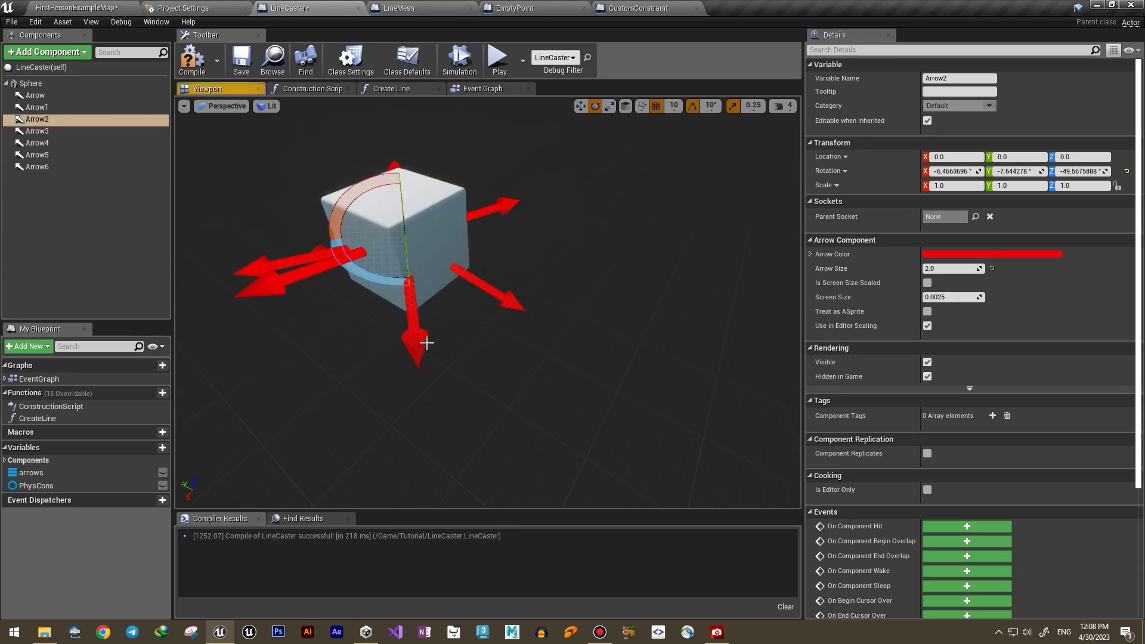
{"action": "left_click_drag", "start_coordinate": [411, 288], "coordinate": [385, 285]}
{"action": "left_click_drag", "start_coordinate": [384, 334], "coordinate": [453, 340], "text": "alt"}
{"action": "left_click_drag", "start_coordinate": [481, 281], "coordinate": [480, 310]}
{"action": "left_click_drag", "start_coordinate": [480, 340], "coordinate": [549, 346], "text": "alt"}
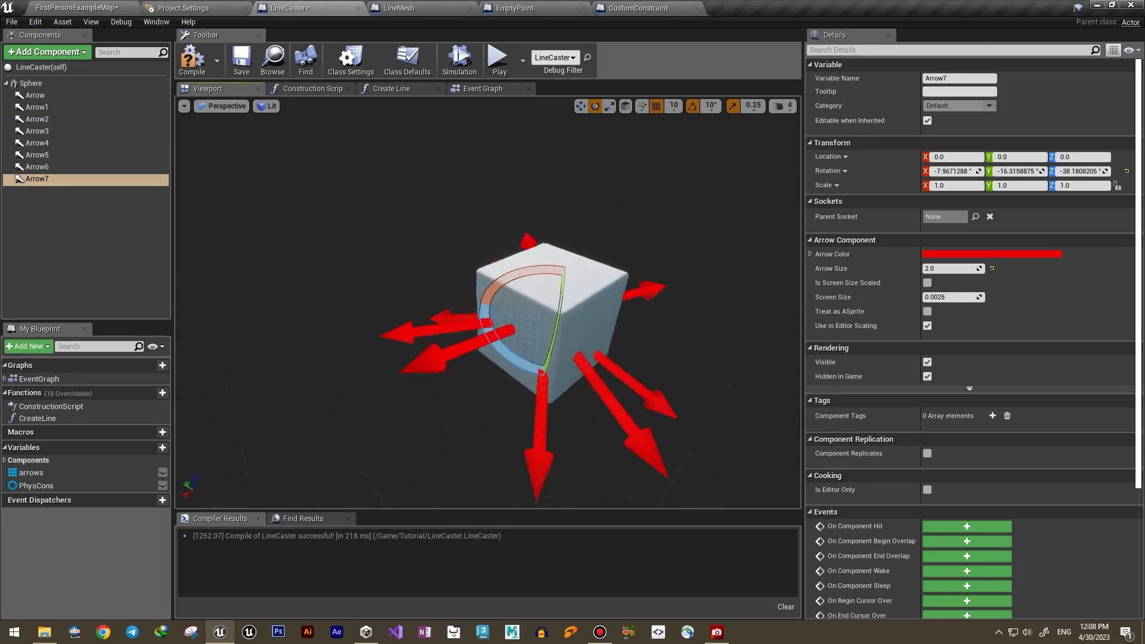
Step: In LineCaster's event graph, add three pins to the Make Array node and place Arrow 5, Arrow 6 and Arrow 7 references beside it
{"action": "left_click", "coordinate": [486, 89]}
{"action": "scroll", "coordinate": [537, 322], "scroll_direction": "down", "scroll_amount": 2}
{"action": "right_click_drag", "start_coordinate": [537, 322], "coordinate": [494, 406]}
{"action": "left_click_drag", "start_coordinate": [495, 407], "coordinate": [457, 479]}
{"action": "right_click_drag", "start_coordinate": [562, 322], "coordinate": [530, 357]}
{"action": "scroll", "coordinate": [530, 357], "scroll_direction": "up", "scroll_amount": 1}
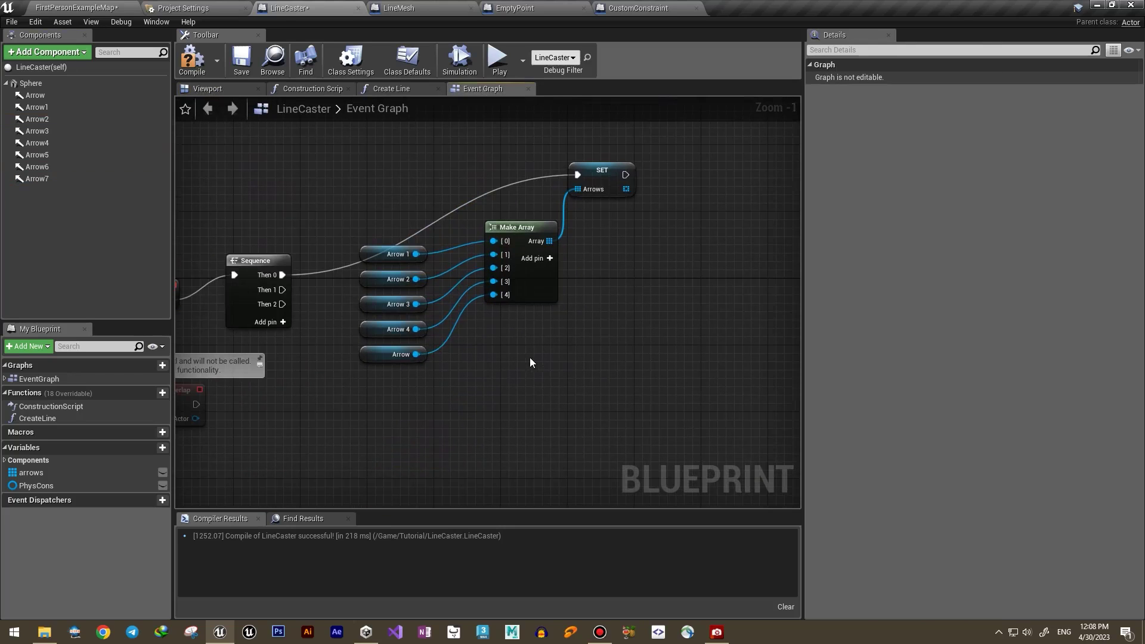
{"action": "left_click", "coordinate": [550, 258]}
{"action": "left_click", "coordinate": [549, 258]}
{"action": "left_click", "coordinate": [550, 258]}
{"action": "left_click_drag", "start_coordinate": [37, 154], "coordinate": [386, 412]}
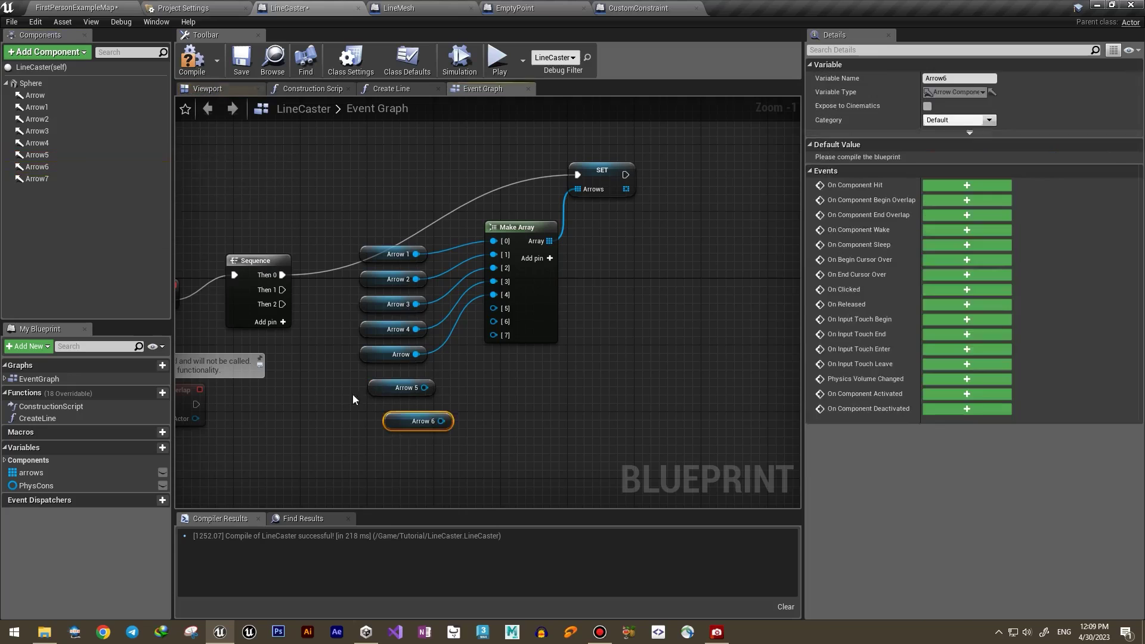
{"action": "left_click_drag", "start_coordinate": [37, 178], "coordinate": [410, 446]}
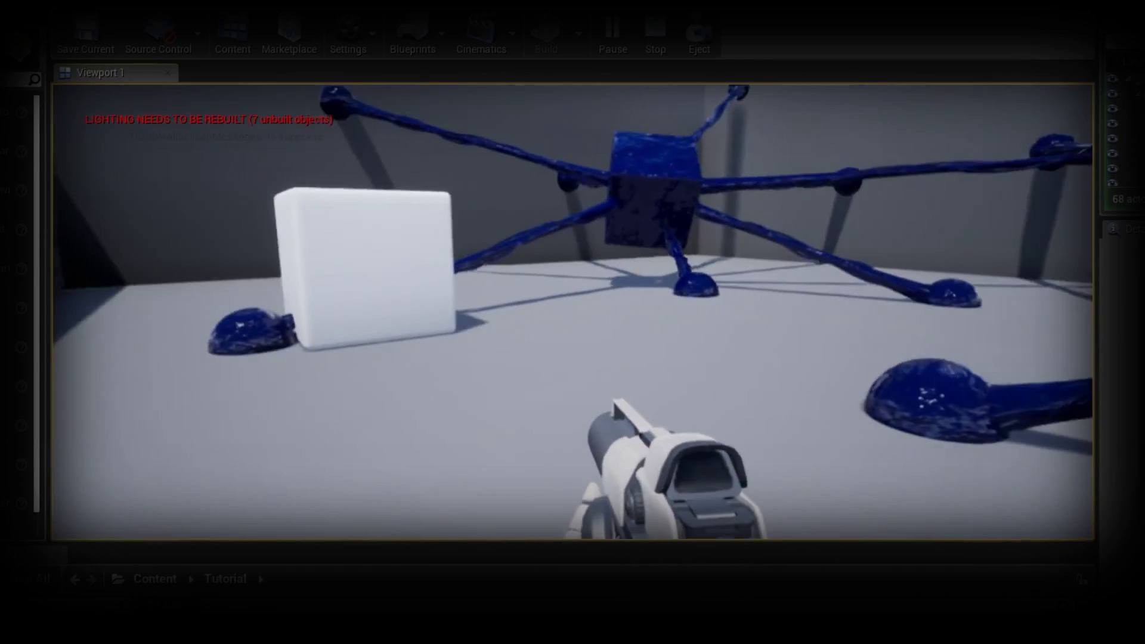
Step: In the running level, walk up to a cube and shoot it to check the strands with sphere ends
{"action": "key", "text": "w"}
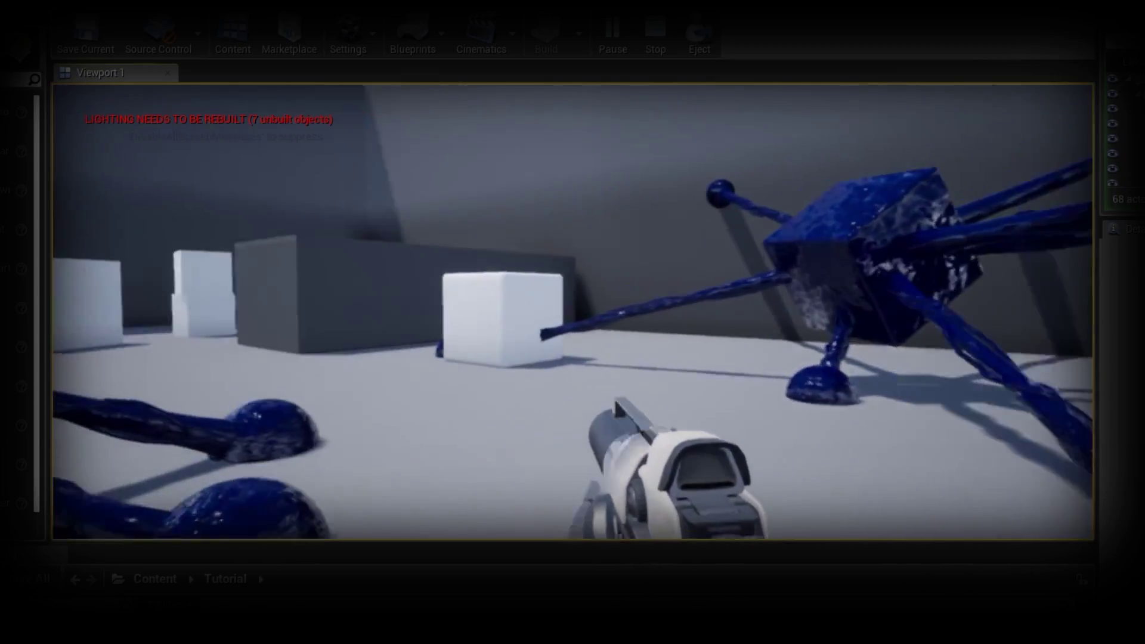
{"action": "left_click", "coordinate": [573, 312]}
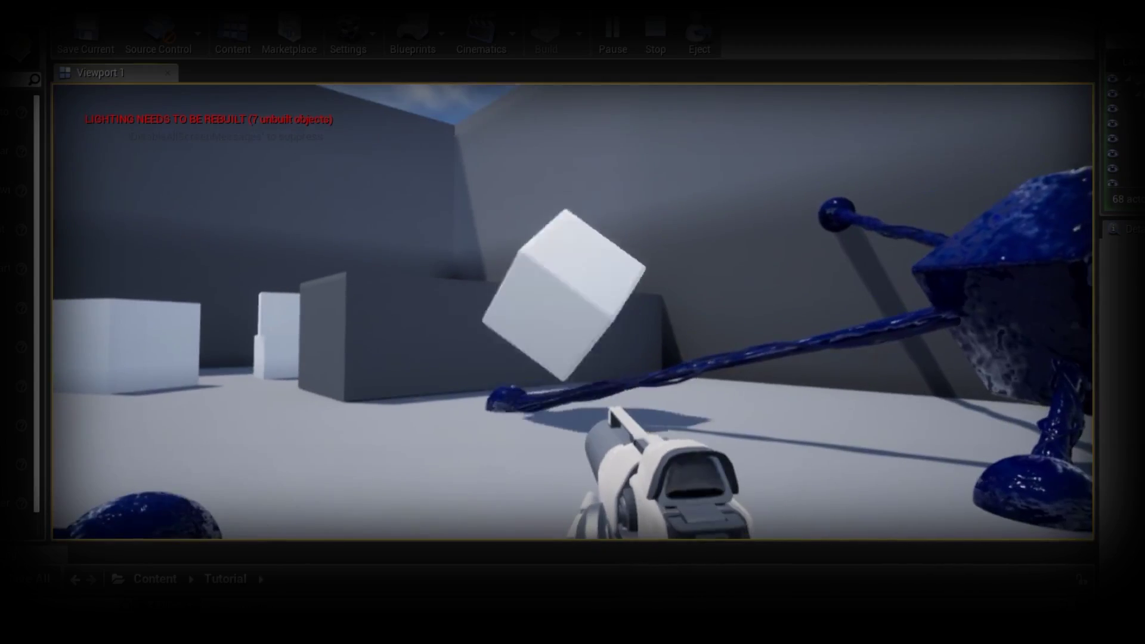
{"action": "left_click", "coordinate": [573, 312]}
{"action": "key", "text": "w"}
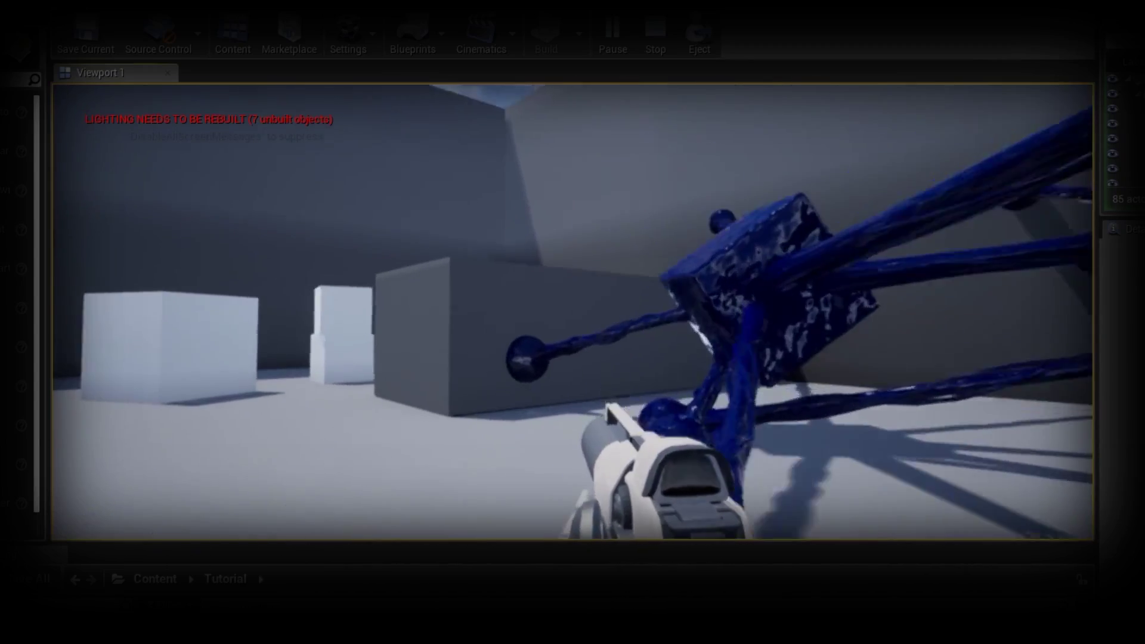